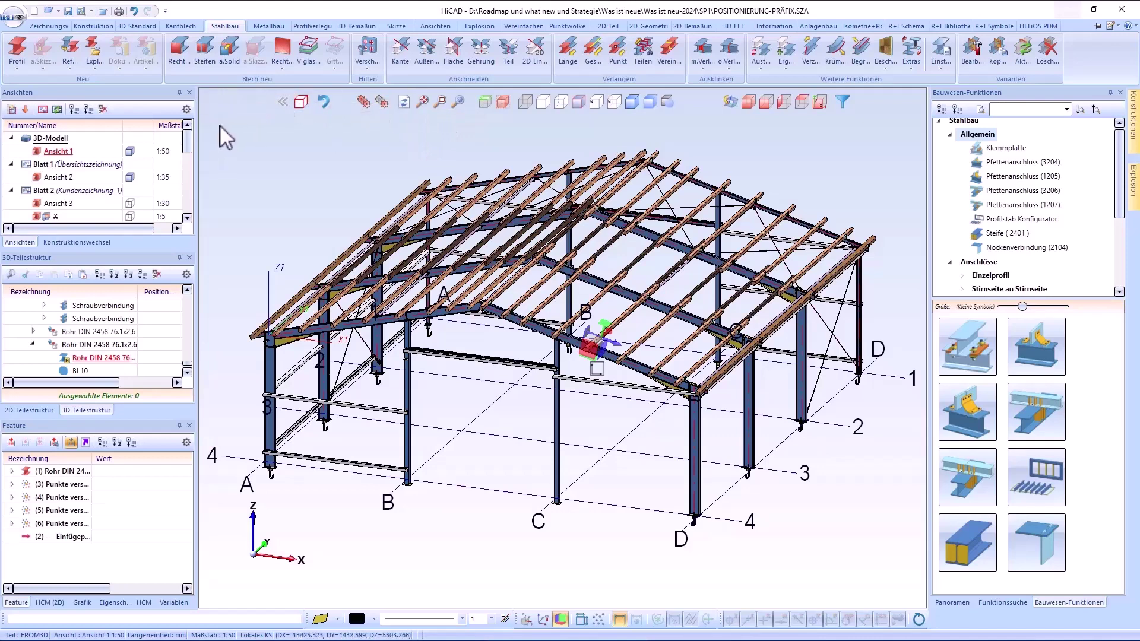
- Open Positionierung mit Optionen and inspect the Profil group's Positionstext, closing it unchanged
{"action": "left_click", "coordinate": [92, 26]}
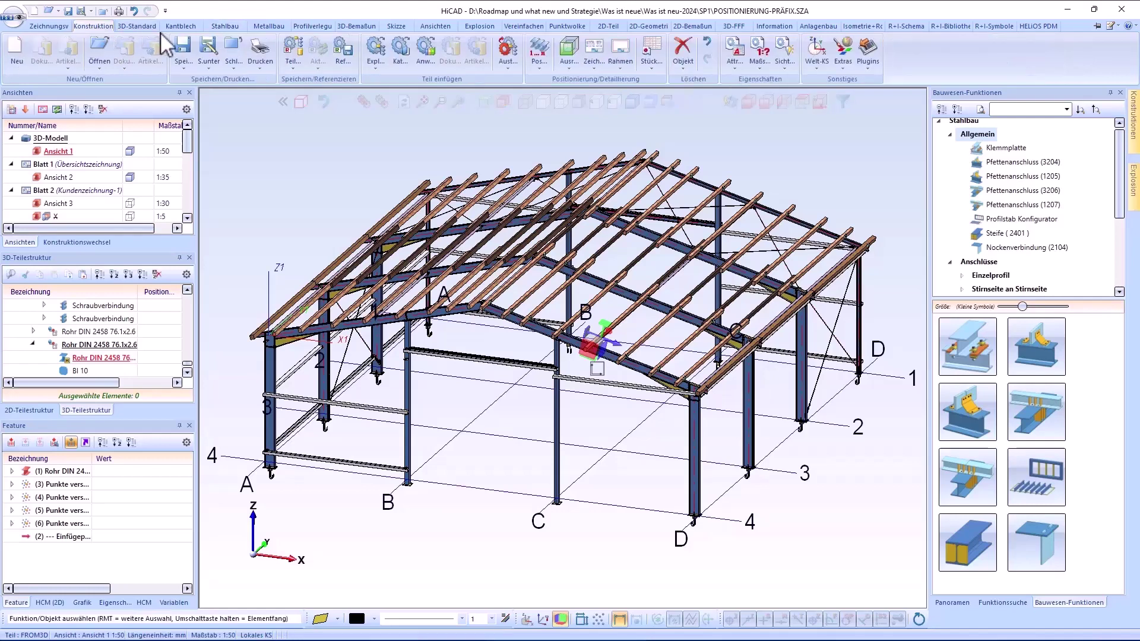
{"action": "left_click", "coordinate": [536, 66]}
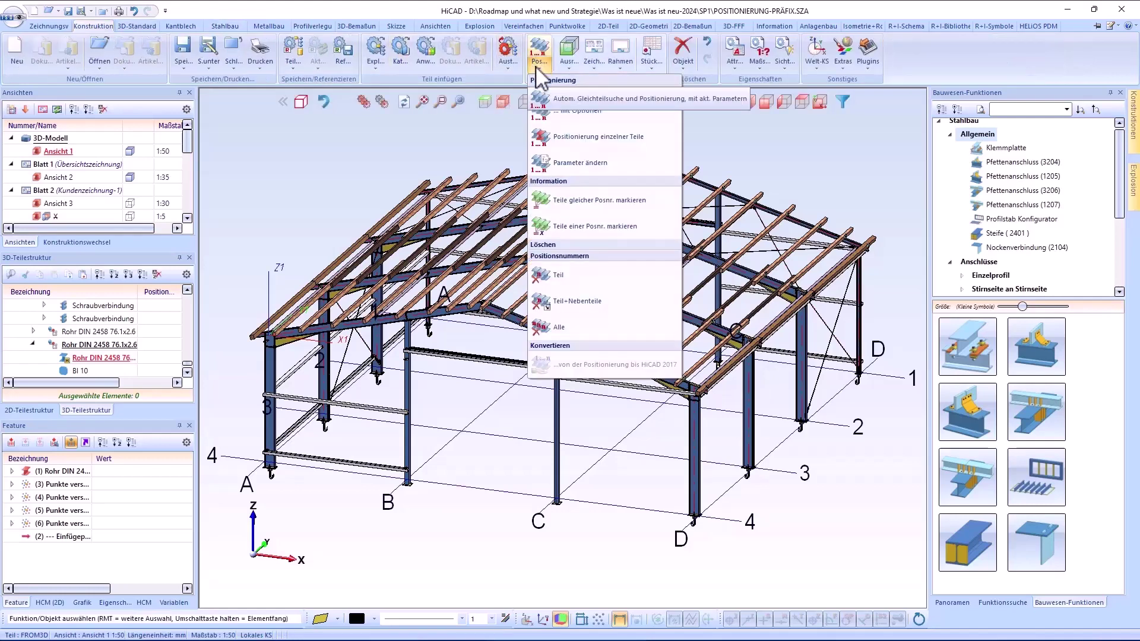
{"action": "left_click", "coordinate": [571, 112]}
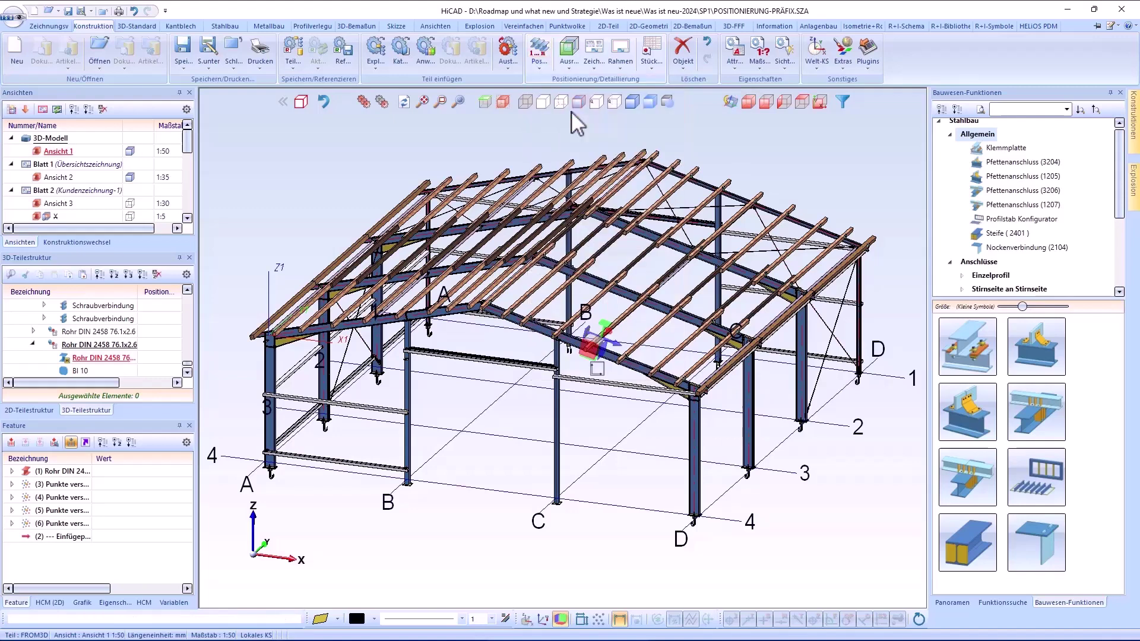
{"action": "left_click", "coordinate": [332, 108]}
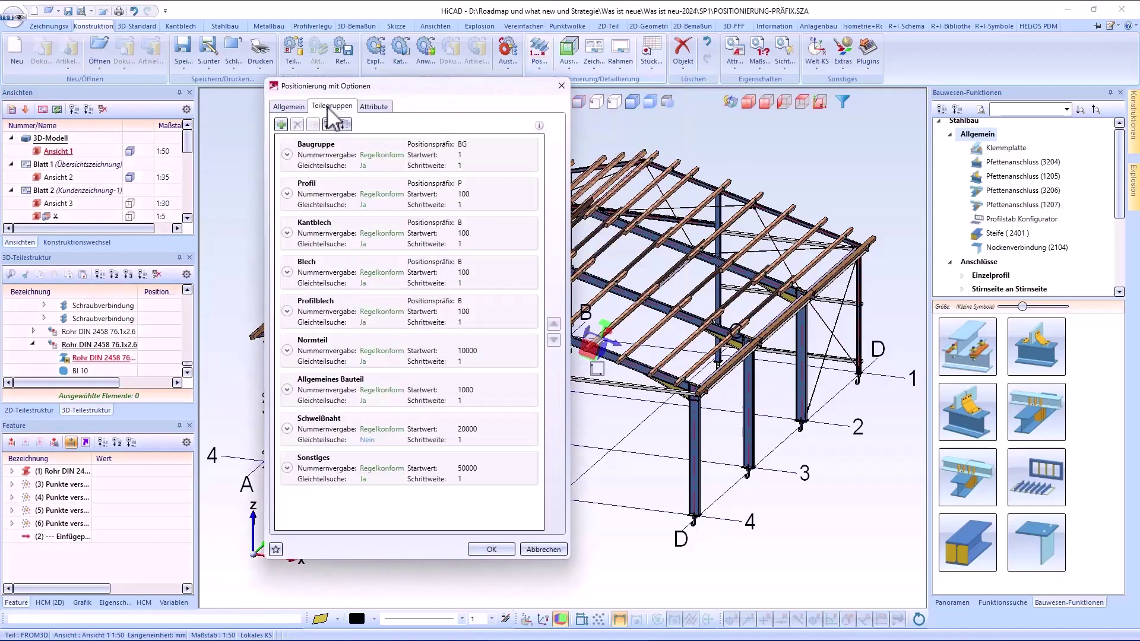
{"action": "left_click", "coordinate": [287, 193]}
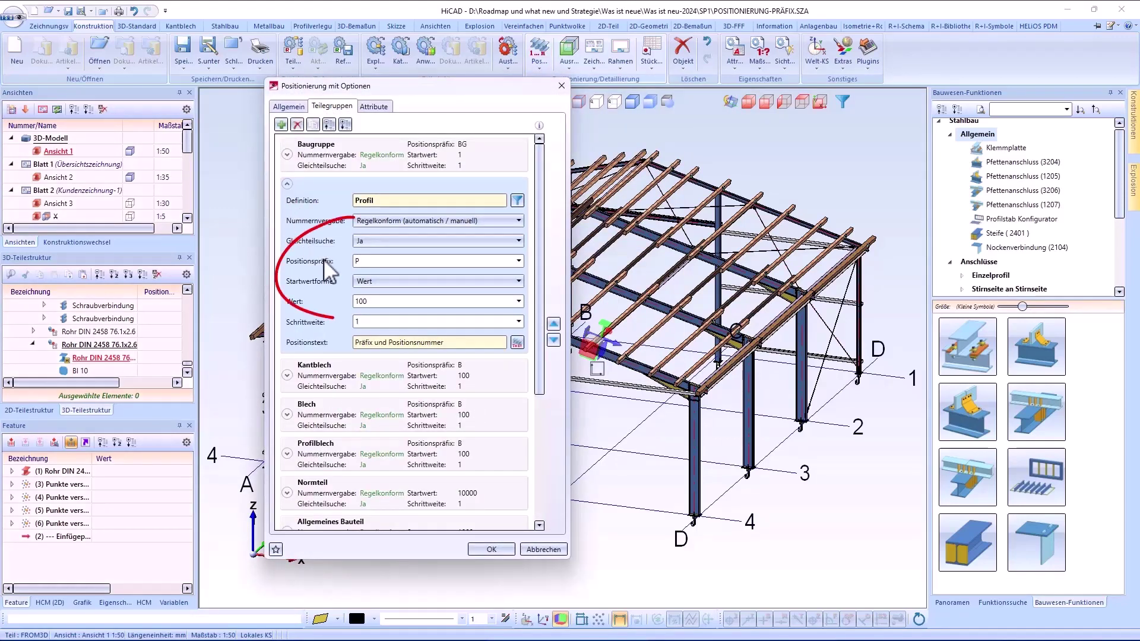
{"action": "left_click", "coordinate": [517, 342]}
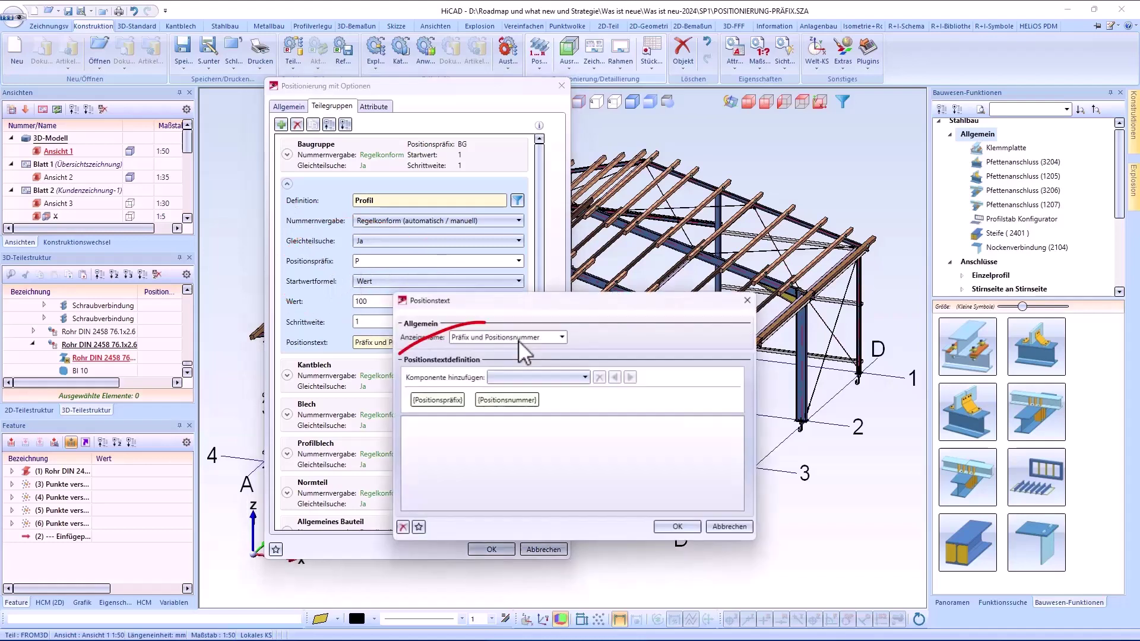
{"action": "left_click", "coordinate": [727, 526]}
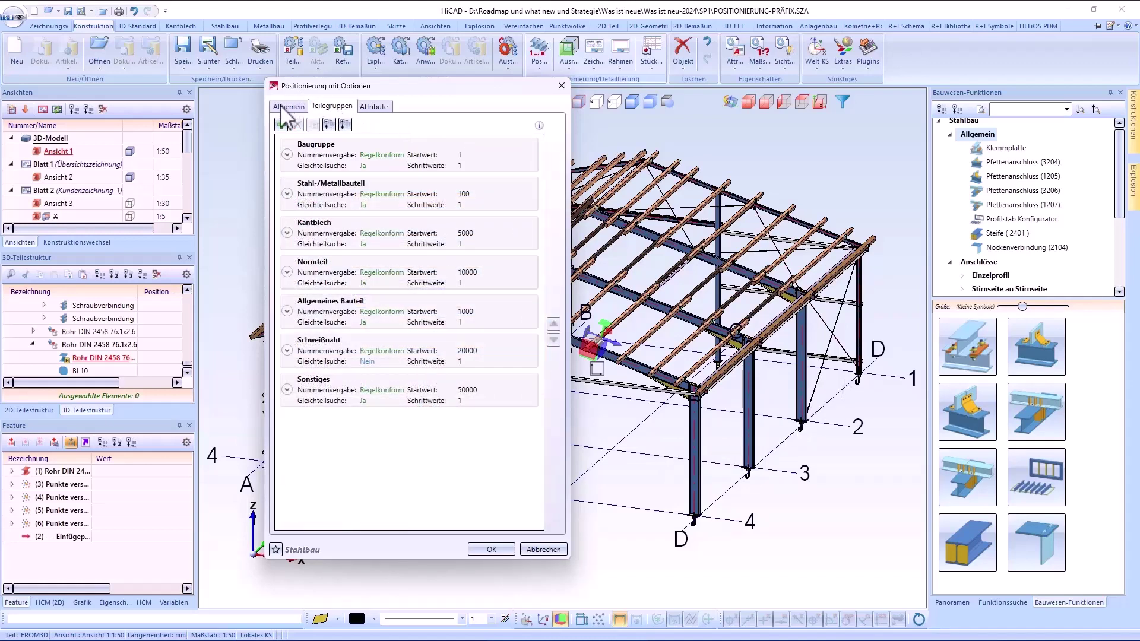
- Add a part group filtered to Stahlbau part type Profil, named Profil, with prefix P
{"action": "left_click", "coordinate": [282, 107]}
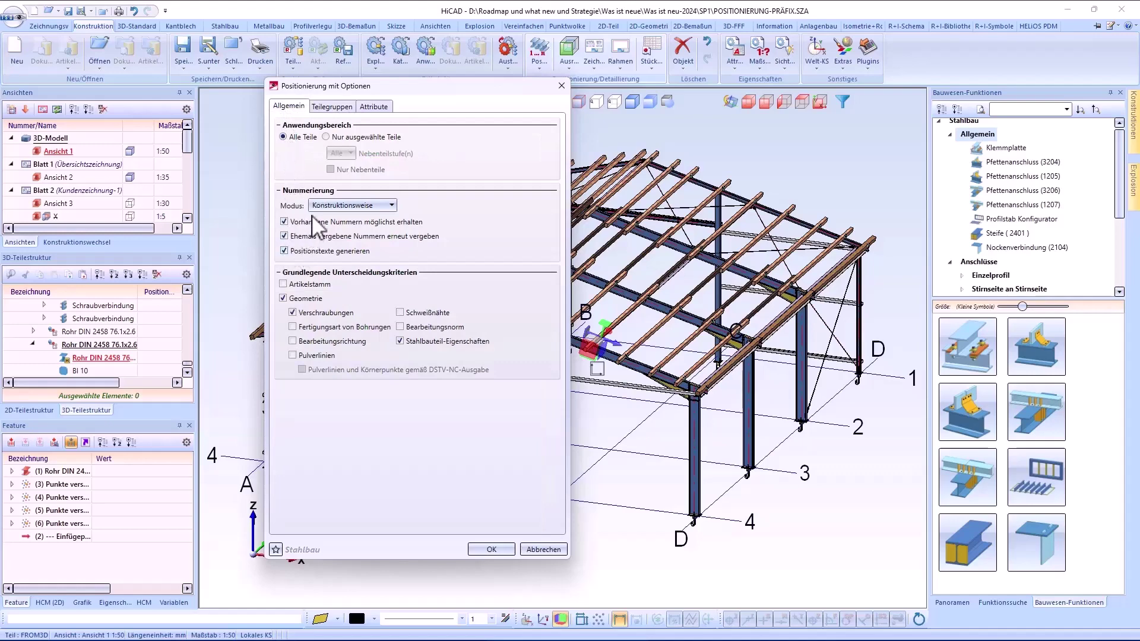
{"action": "left_click", "coordinate": [333, 107]}
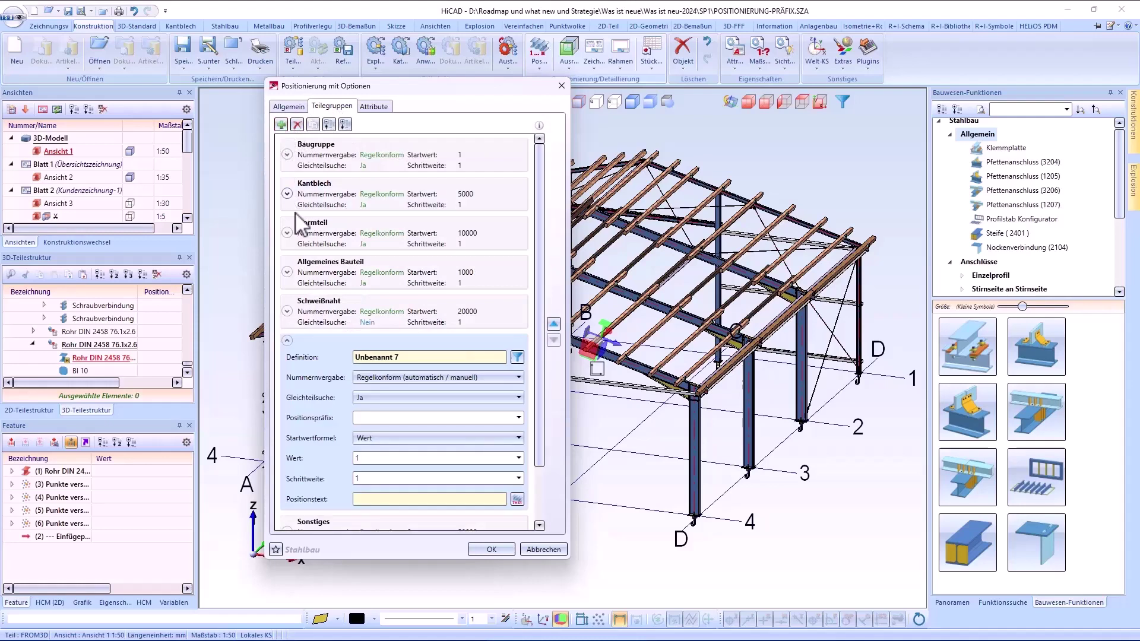
{"action": "scroll", "coordinate": [538, 351], "scroll_direction": "down", "scroll_amount": 1}
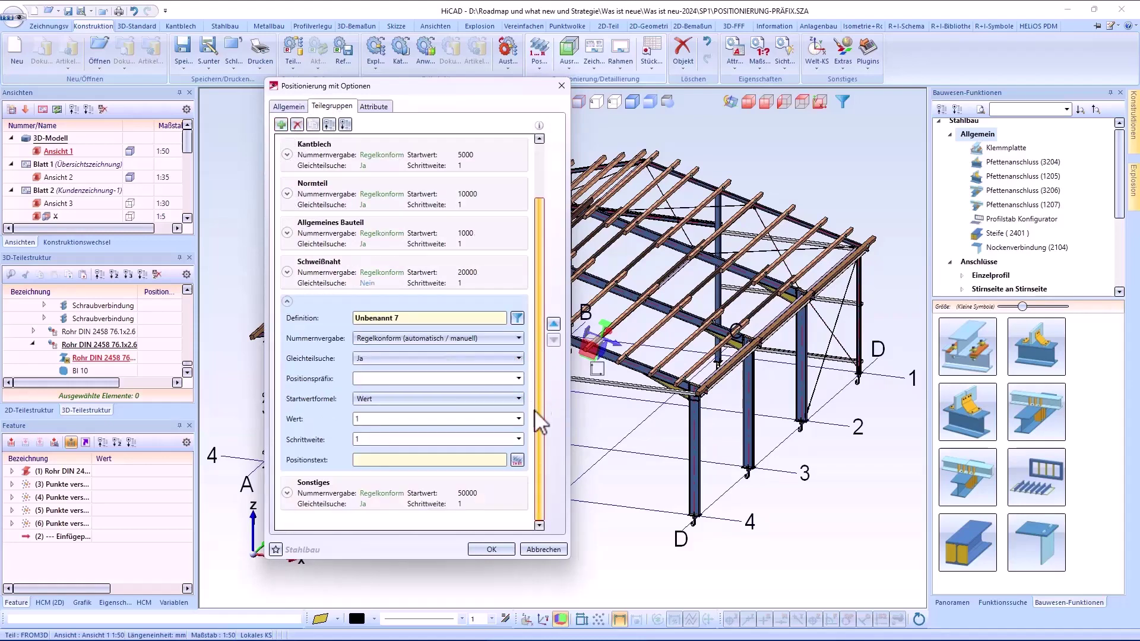
{"action": "left_click", "coordinate": [517, 318]}
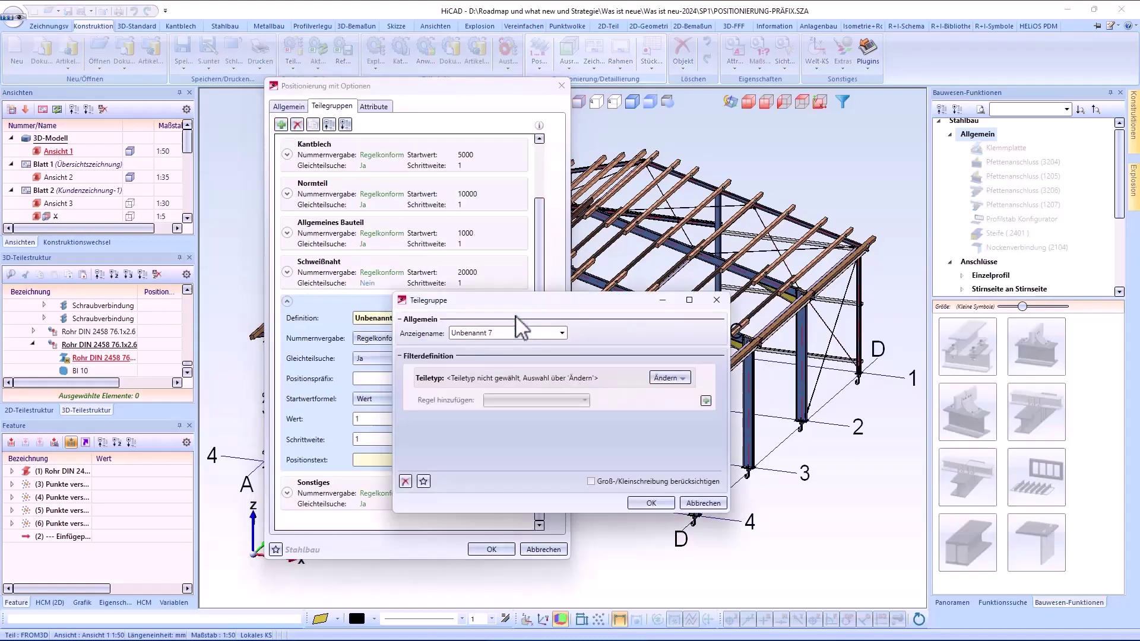
{"action": "left_click", "coordinate": [670, 378]}
{"action": "left_click", "coordinate": [667, 135]}
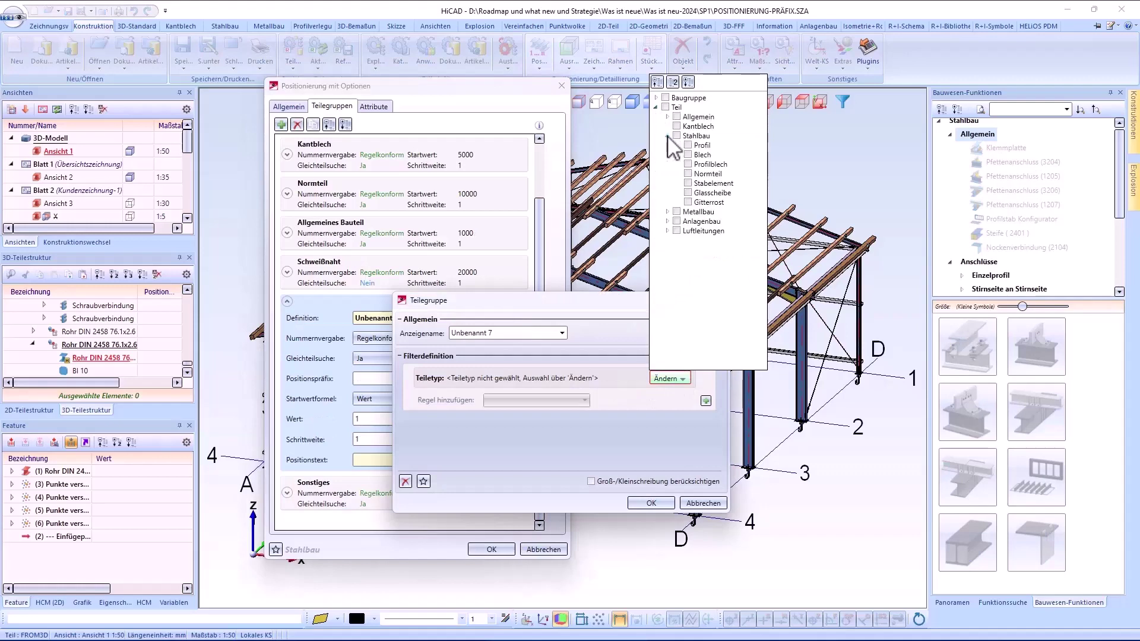
{"action": "left_click", "coordinate": [688, 145]}
{"action": "left_click", "coordinate": [534, 334]}
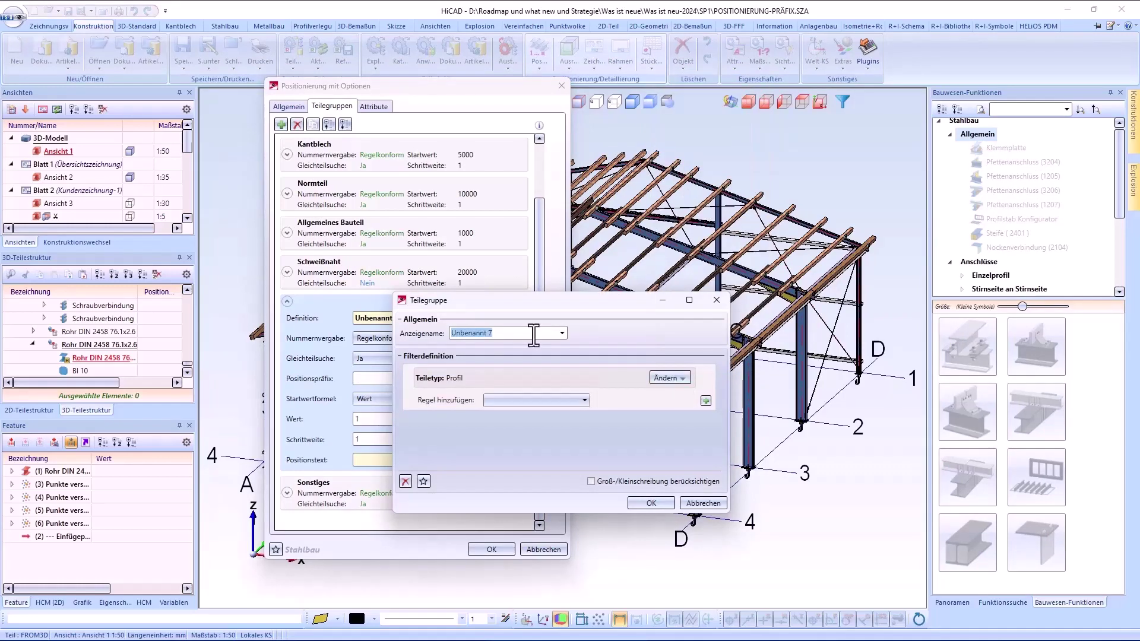
{"action": "type", "text": "P"}
{"action": "left_click", "coordinate": [653, 501]}
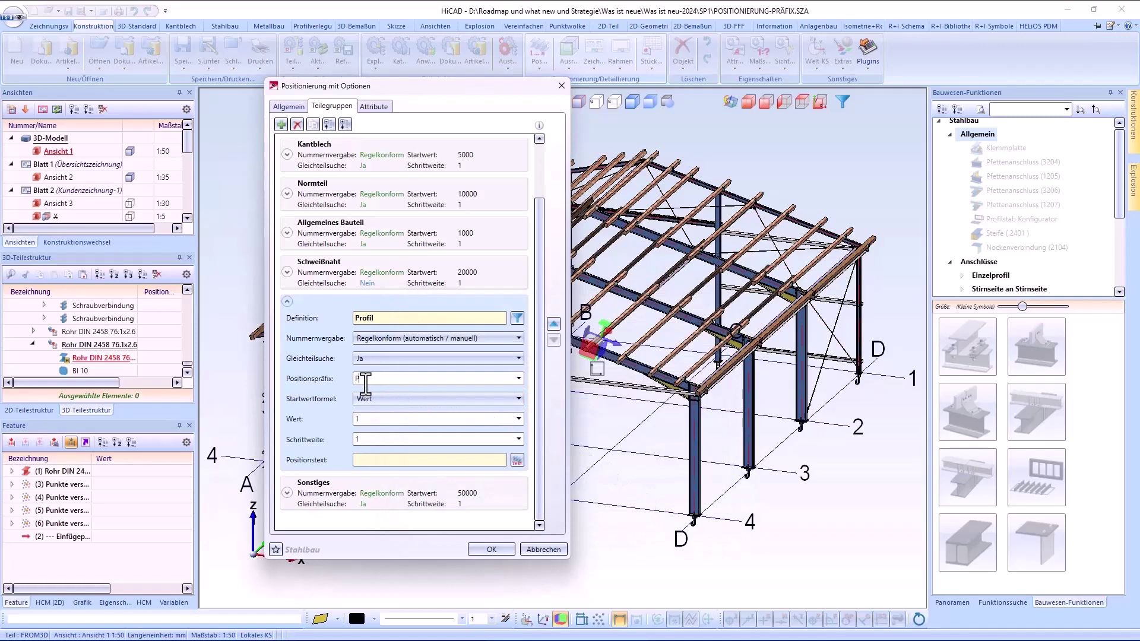
- Build the Profil position text from the Positionspräfix and Positionsnummer part attributes
{"action": "left_click", "coordinate": [517, 461]}
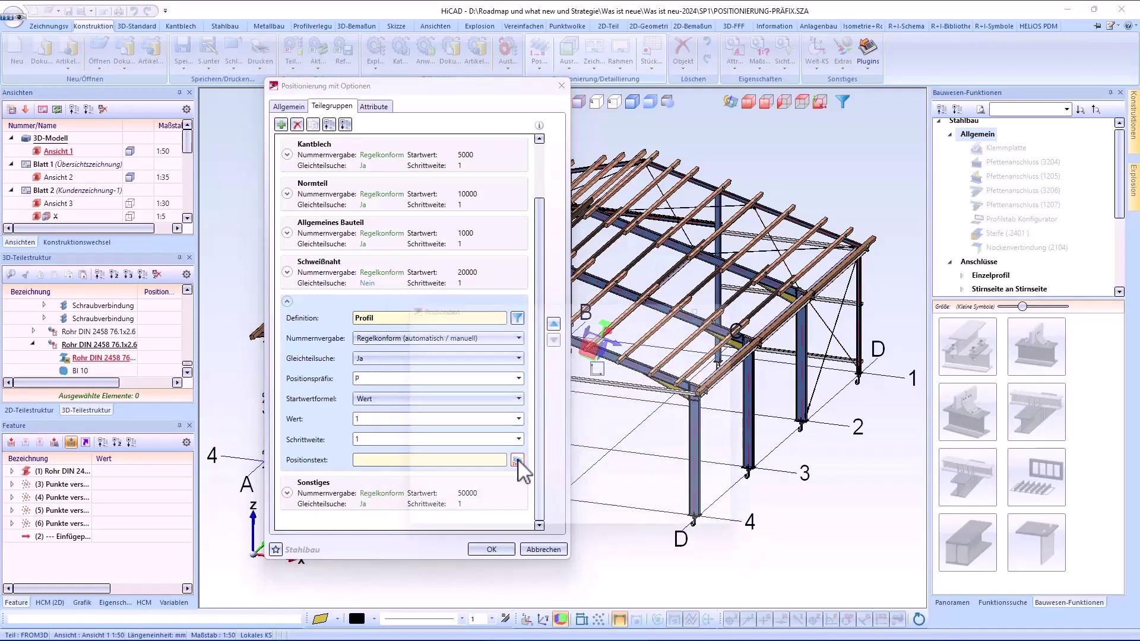
{"action": "left_click", "coordinate": [584, 378]}
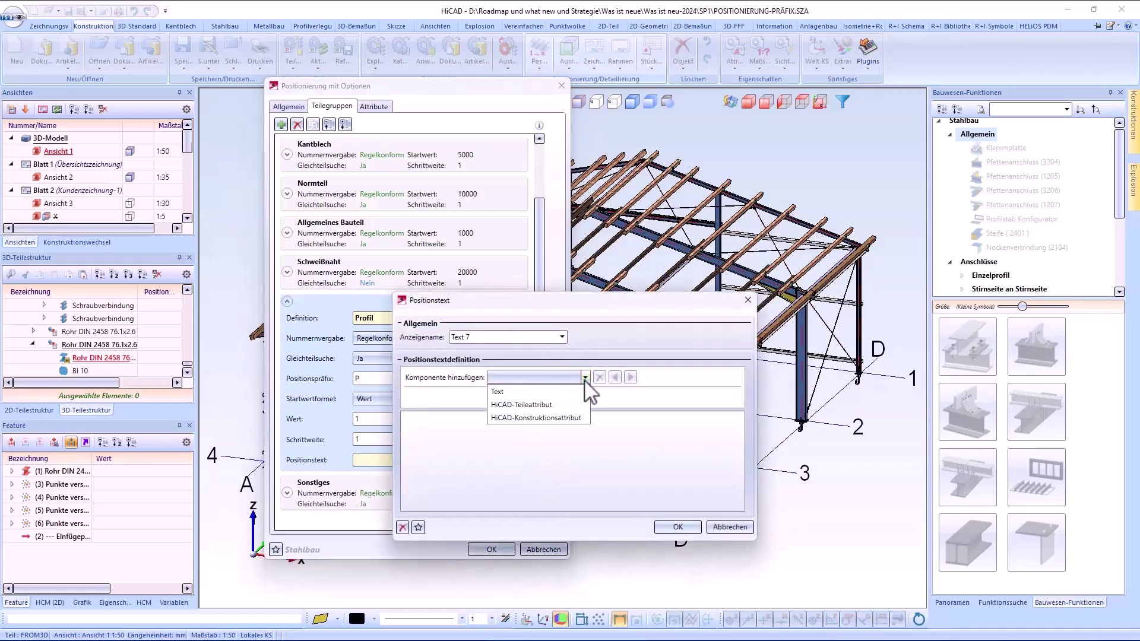
{"action": "left_click", "coordinate": [523, 405]}
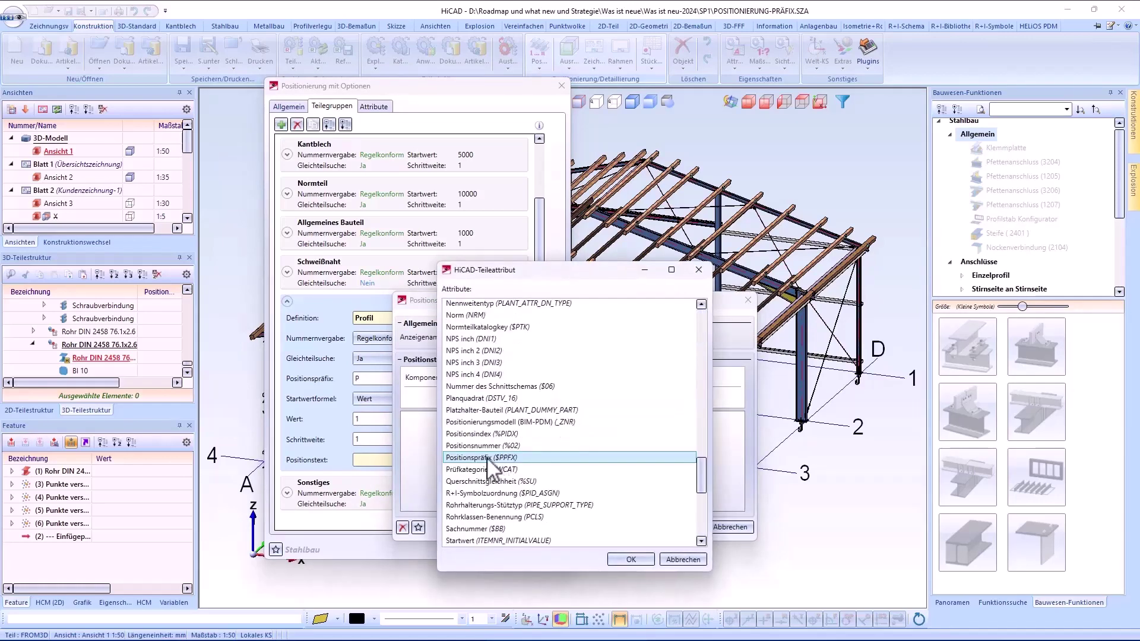
{"action": "double_click", "coordinate": [487, 457]}
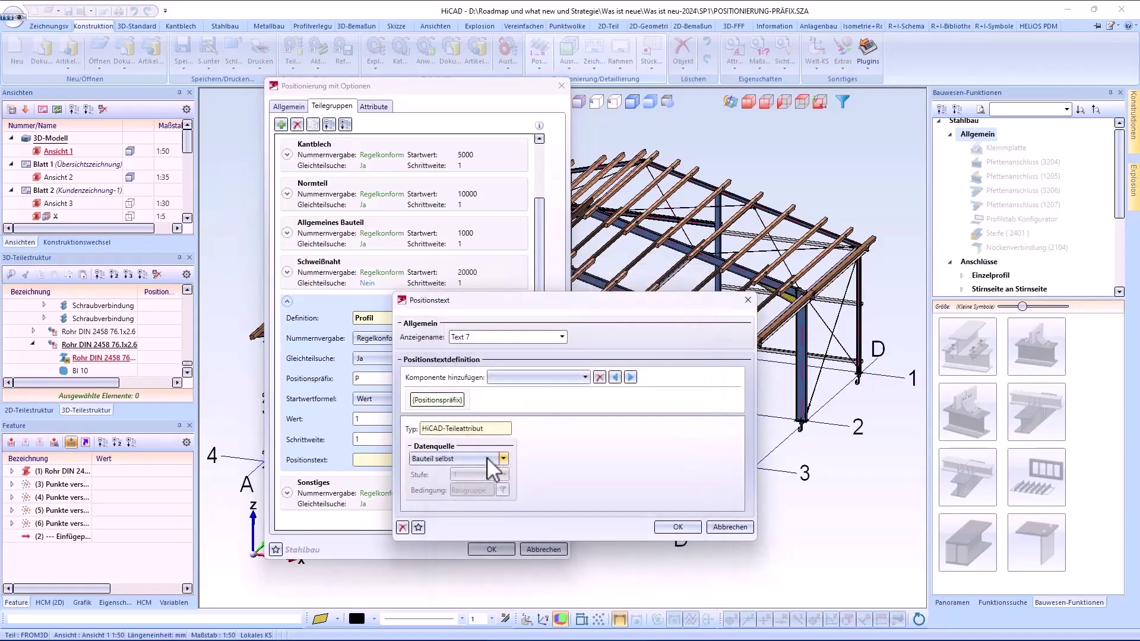
{"action": "left_click", "coordinate": [531, 379]}
{"action": "left_click", "coordinate": [534, 402]}
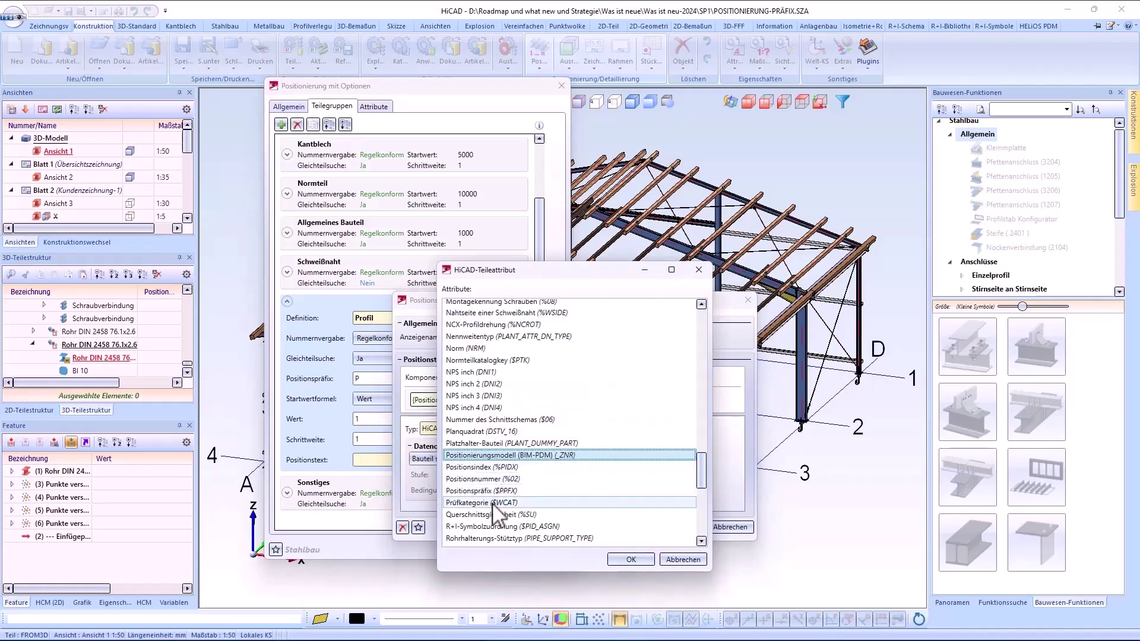
{"action": "scroll", "coordinate": [493, 511], "scroll_direction": "down", "scroll_amount": 3}
{"action": "left_click", "coordinate": [495, 394]}
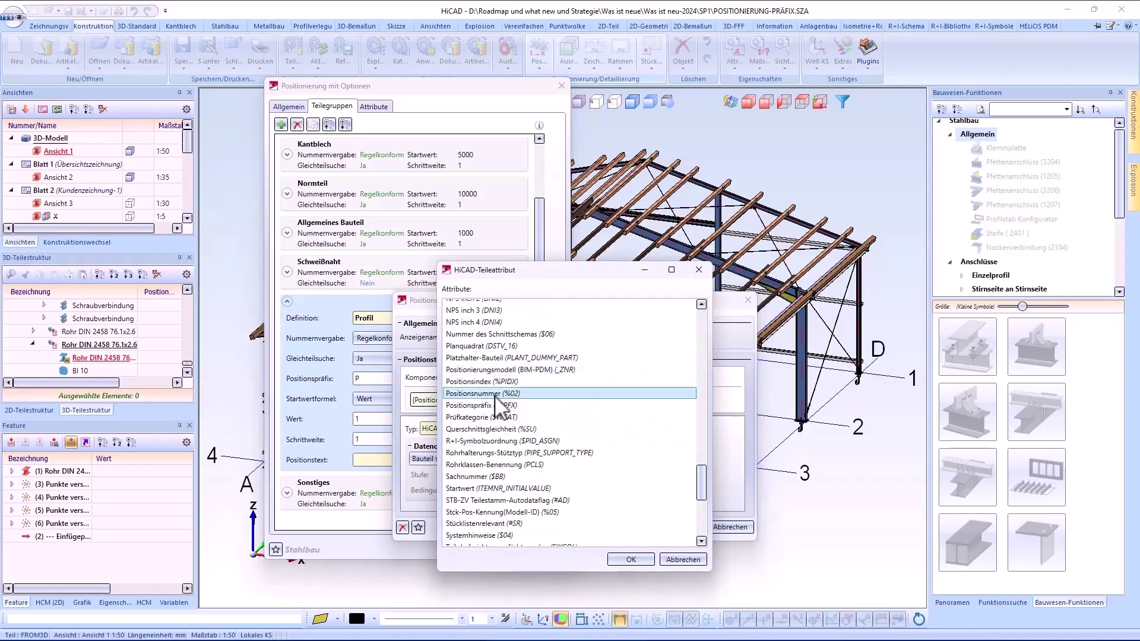
{"action": "double_click", "coordinate": [495, 394]}
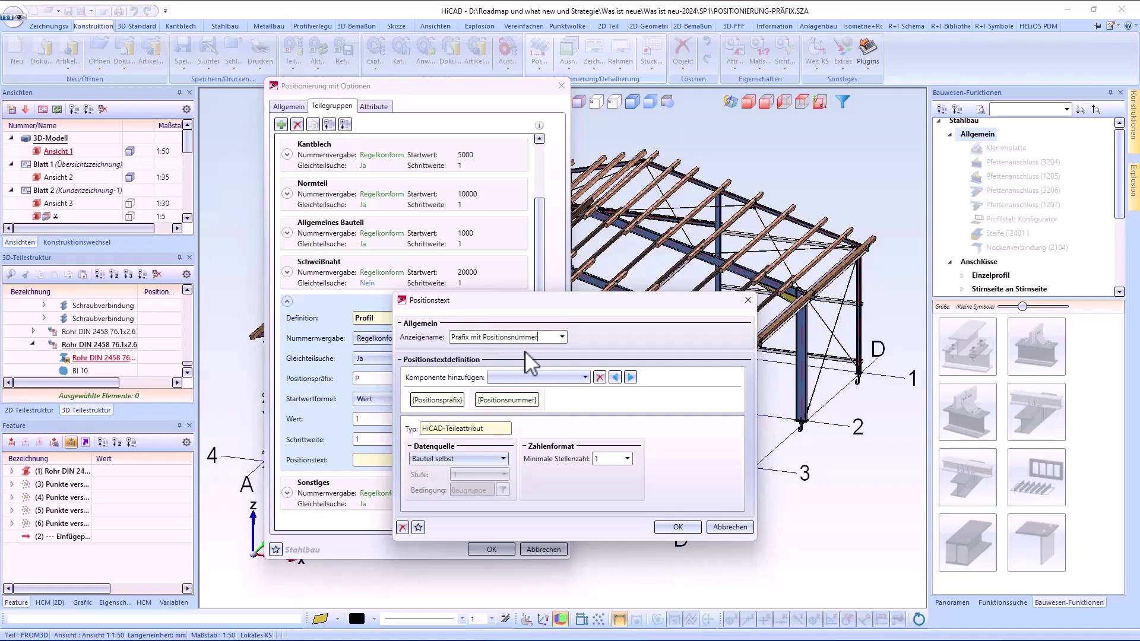
- Confirm the position text and move Kantblech down so Blech sits above it
{"action": "left_click", "coordinate": [677, 526]}
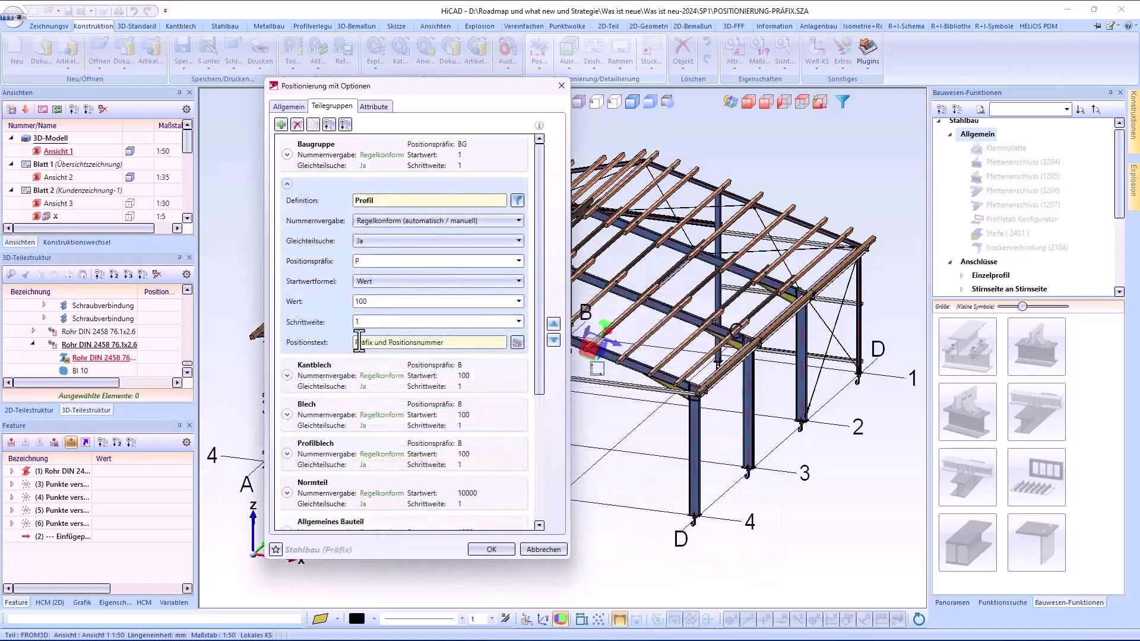
{"action": "left_click", "coordinate": [287, 376]}
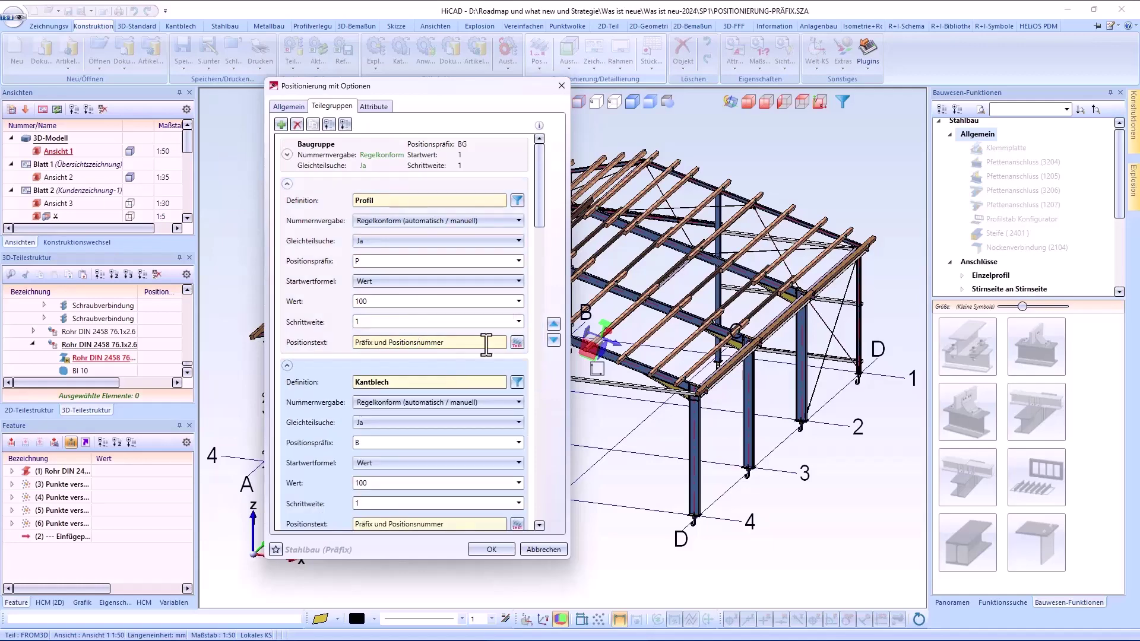
{"action": "left_click", "coordinate": [553, 340]}
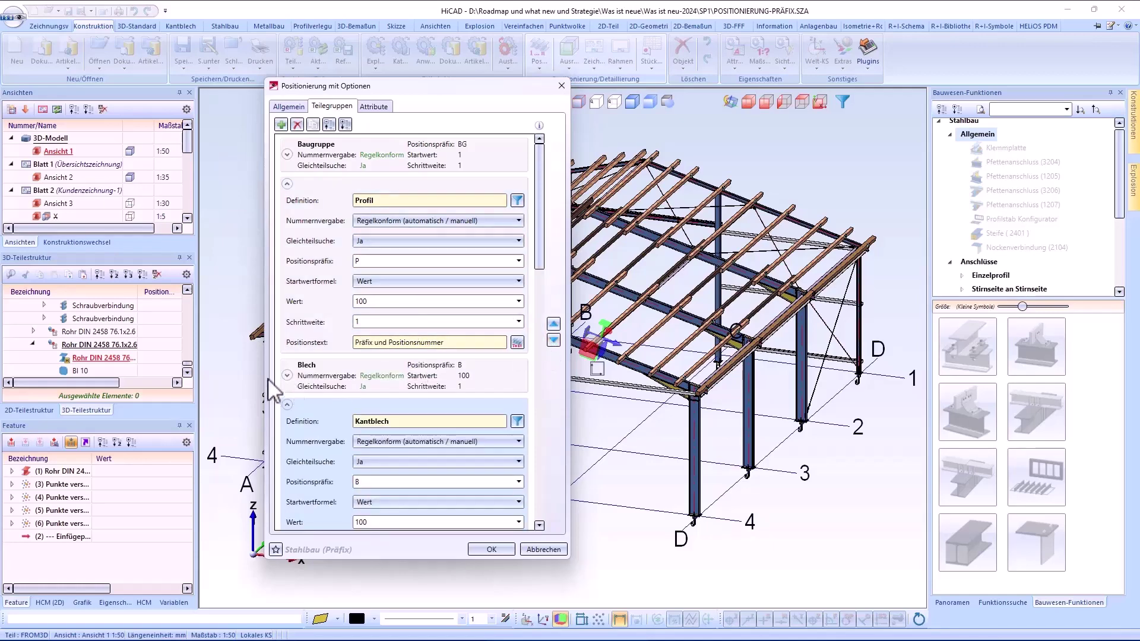
{"action": "left_click", "coordinate": [287, 375]}
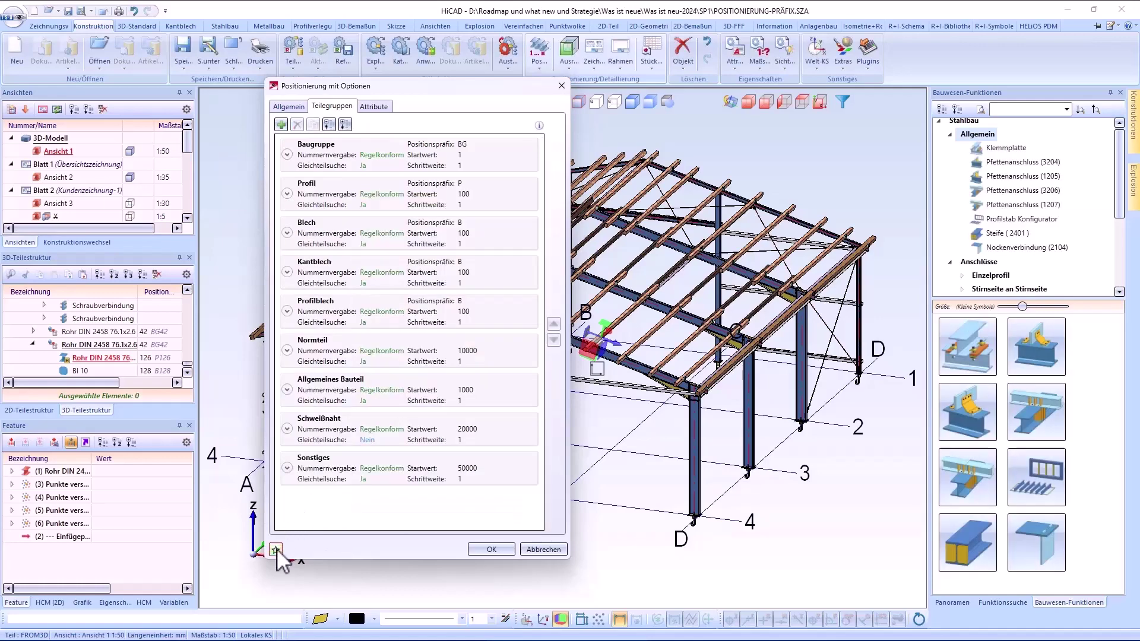
- Start a new favourite and name it 'Stahlbau- Positionierung mit Präfix'
{"action": "left_click", "coordinate": [276, 549]}
{"action": "left_click", "coordinate": [332, 558]}
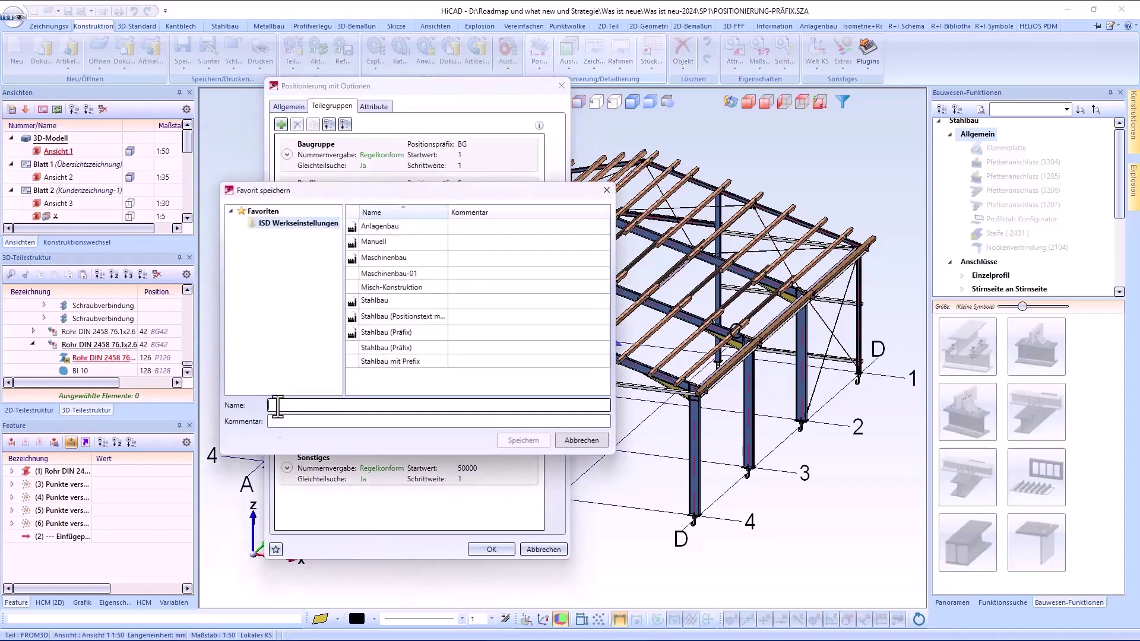
{"action": "type", "text": "Stahlbau- Positionierung mit Präfix"}
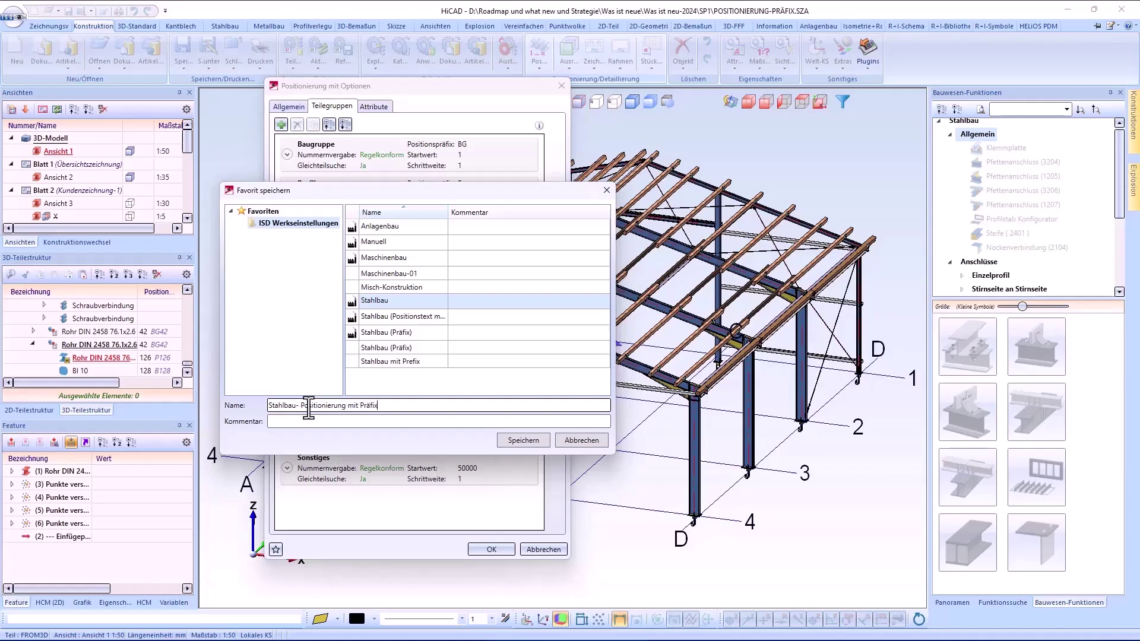
- Save the favourite, apply the options, and enable Positionstext anzeigen in the 3D part structure
{"action": "left_click", "coordinate": [534, 438]}
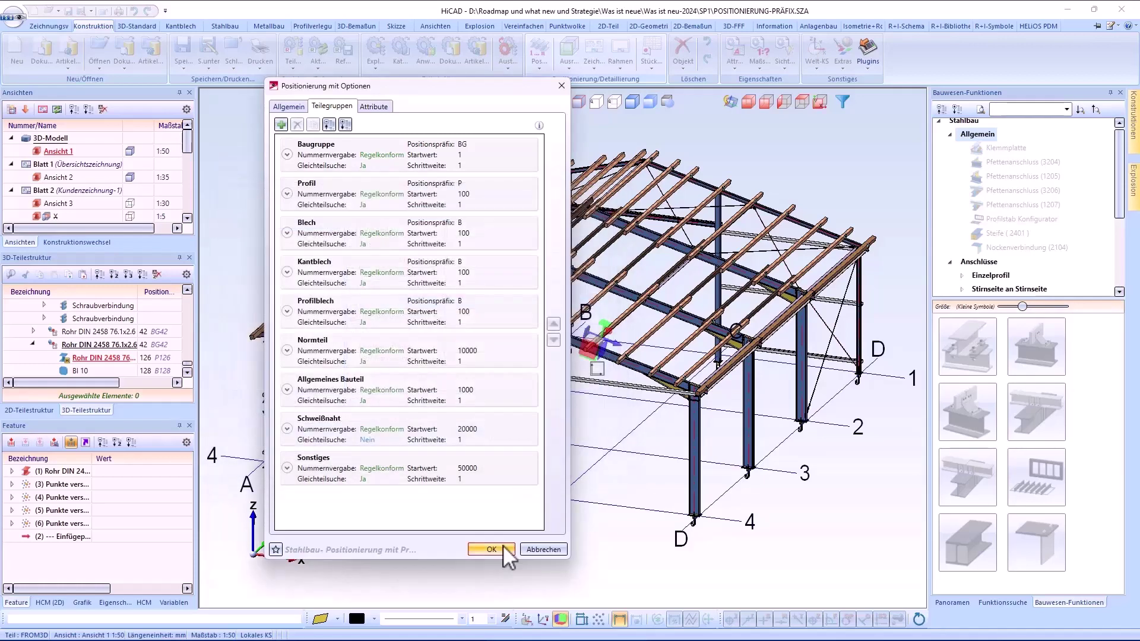
{"action": "left_click", "coordinate": [502, 548]}
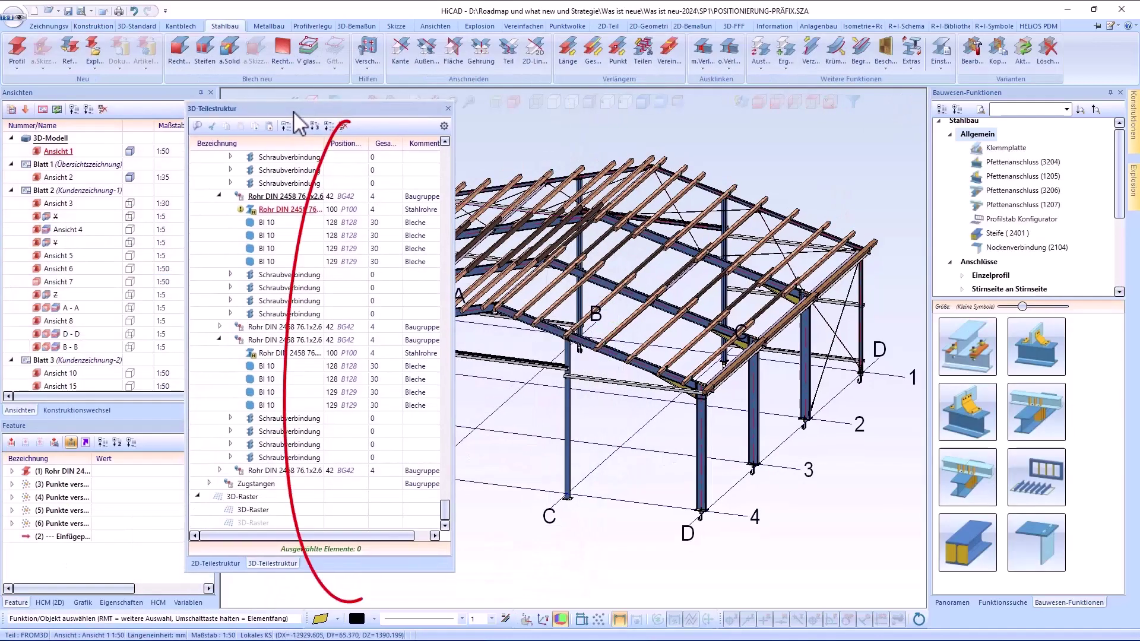
{"action": "left_click", "coordinate": [444, 126]}
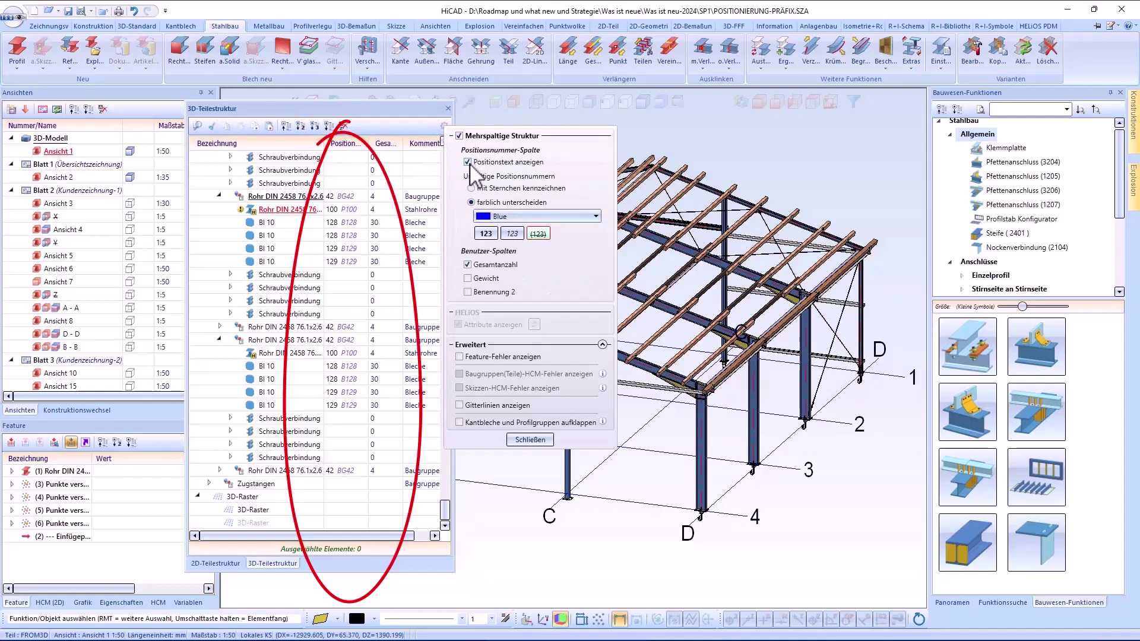
{"action": "left_click", "coordinate": [468, 162]}
{"action": "left_click", "coordinate": [467, 162]}
{"action": "left_click", "coordinate": [541, 441]}
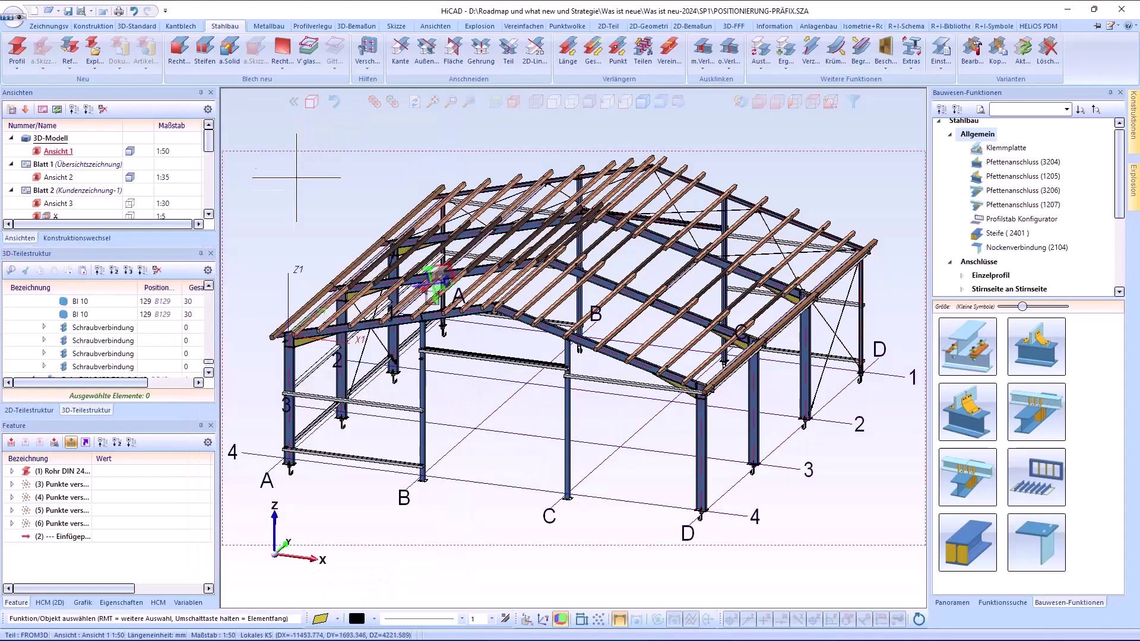
- Zoom and orbit into the roof area and select the DIN 2458 tube (P100)
{"action": "left_click", "coordinate": [380, 320]}
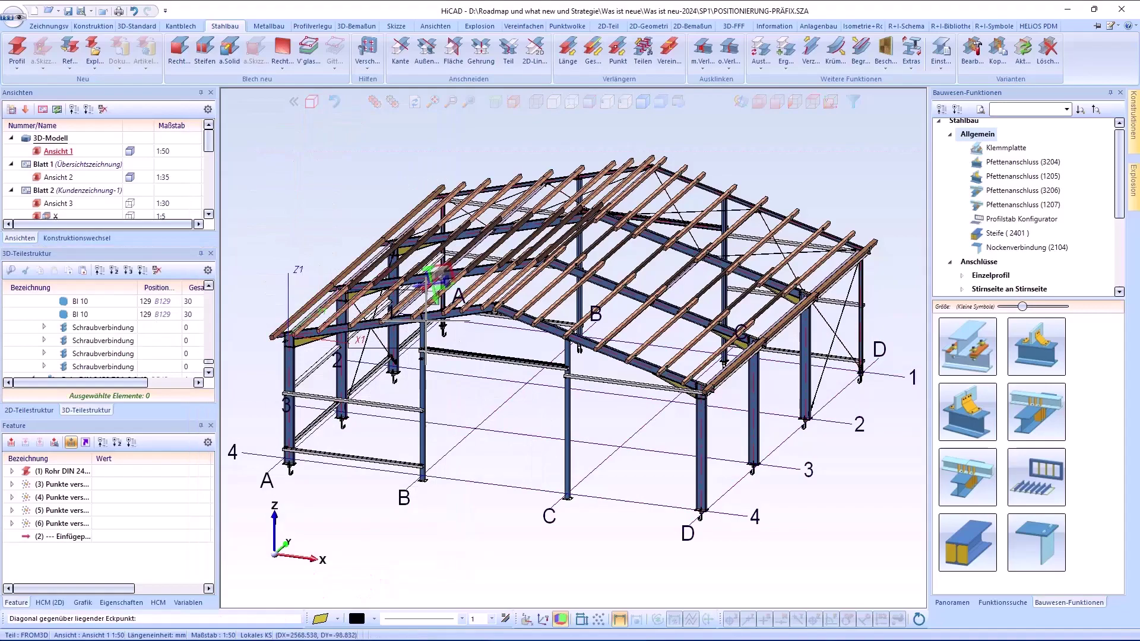
{"action": "left_click", "coordinate": [457, 377]}
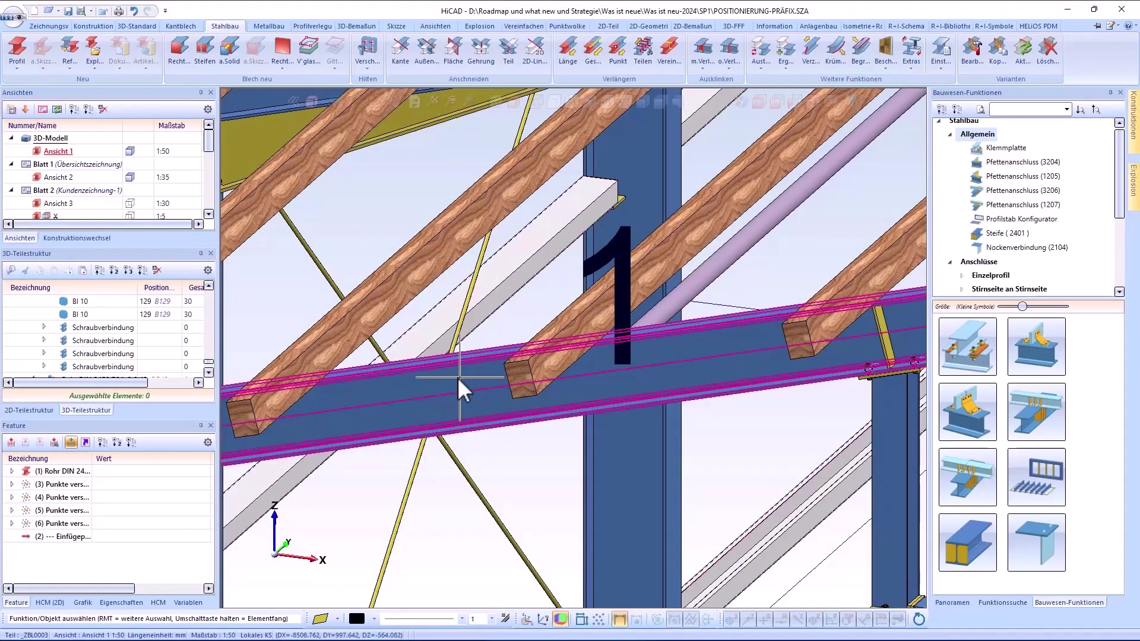
{"action": "middle_click_drag", "start_coordinate": [457, 376], "coordinate": [359, 409]}
{"action": "scroll", "coordinate": [368, 523], "scroll_direction": "up", "scroll_amount": 5}
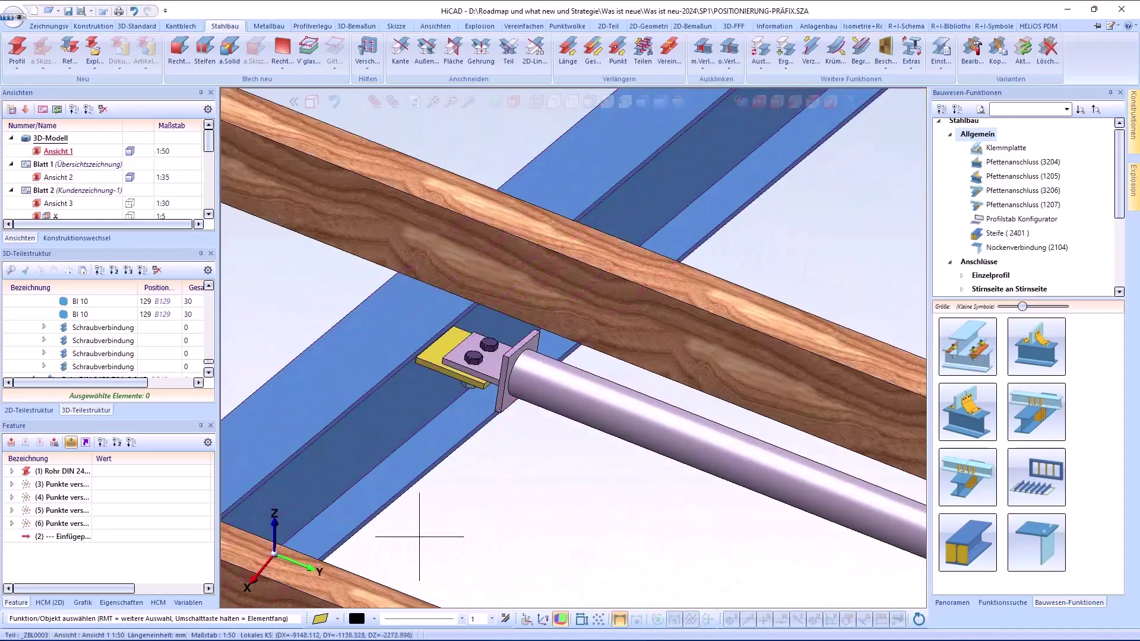
{"action": "left_click", "coordinate": [541, 389]}
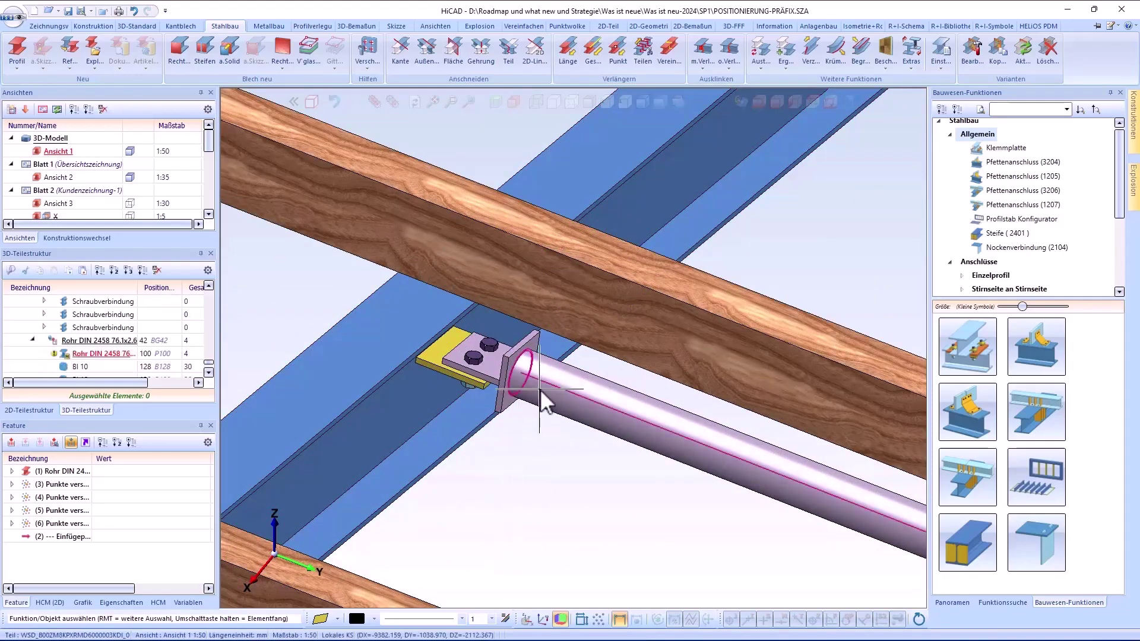
{"action": "scroll", "coordinate": [542, 395], "scroll_direction": "down", "scroll_amount": 4}
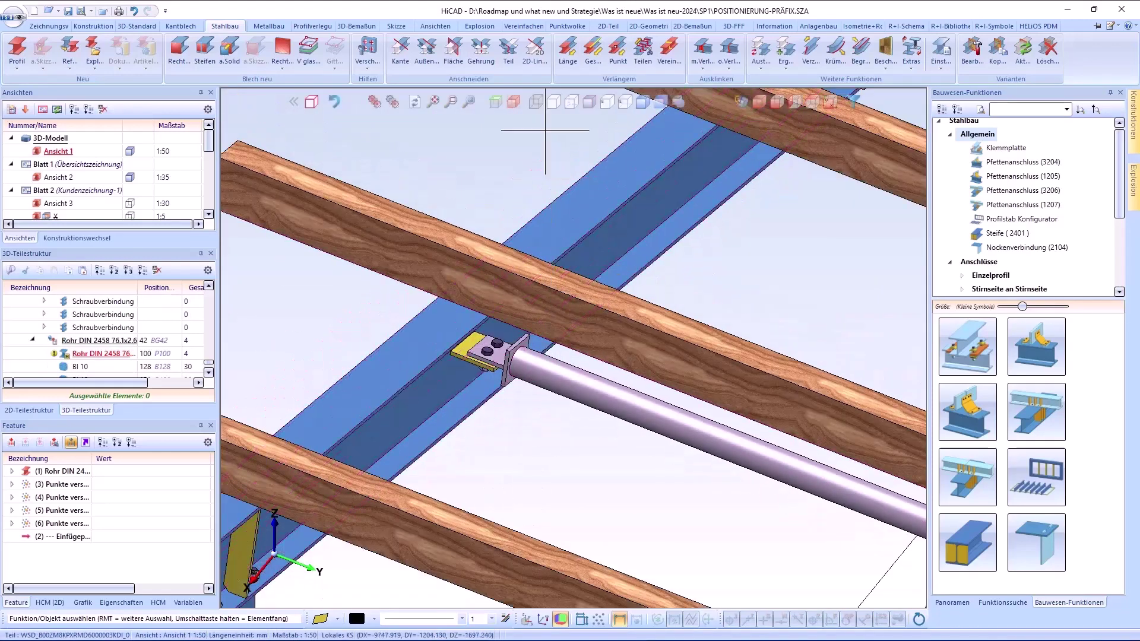
{"action": "left_click", "coordinate": [367, 28]}
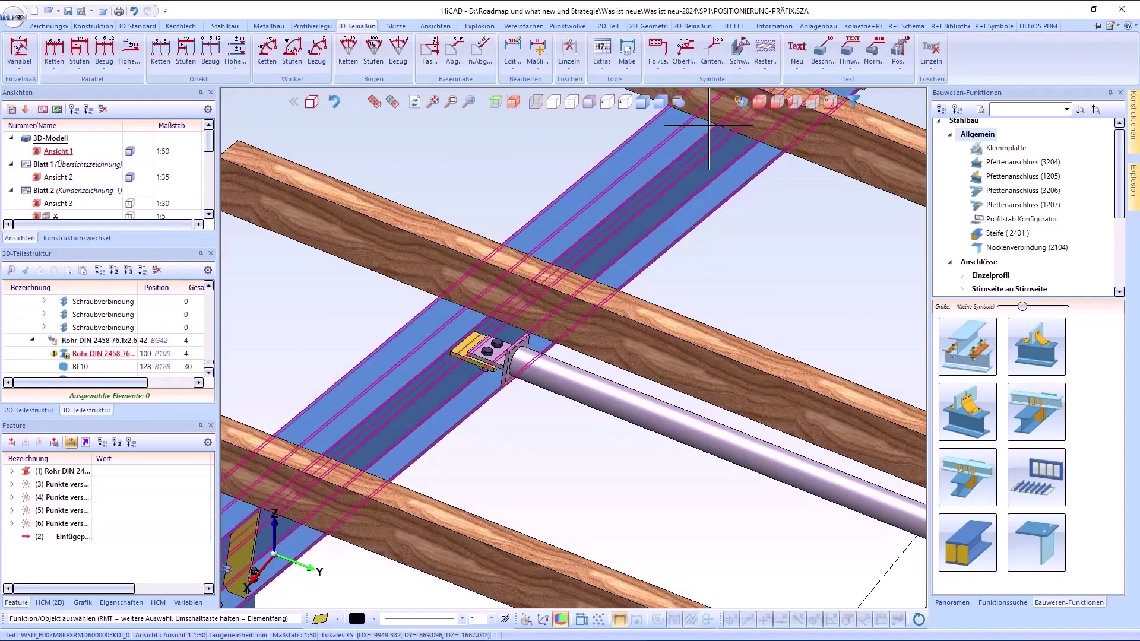
- Label the round tube with a Hinweis flag showing 100, placed below it
{"action": "left_click", "coordinate": [848, 53]}
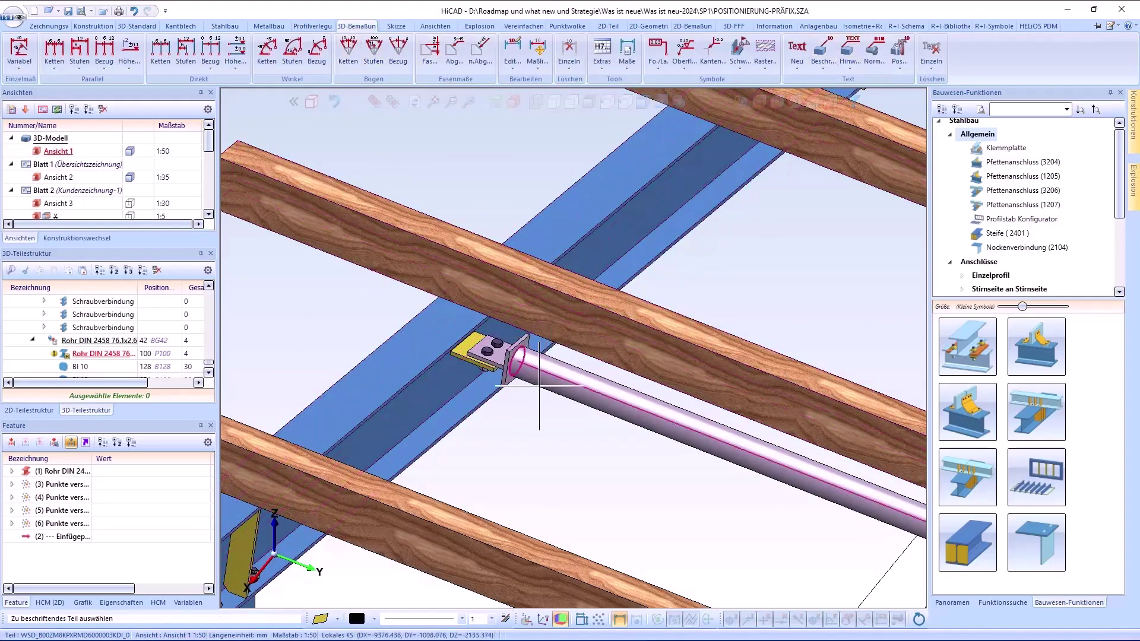
{"action": "left_click", "coordinate": [539, 385]}
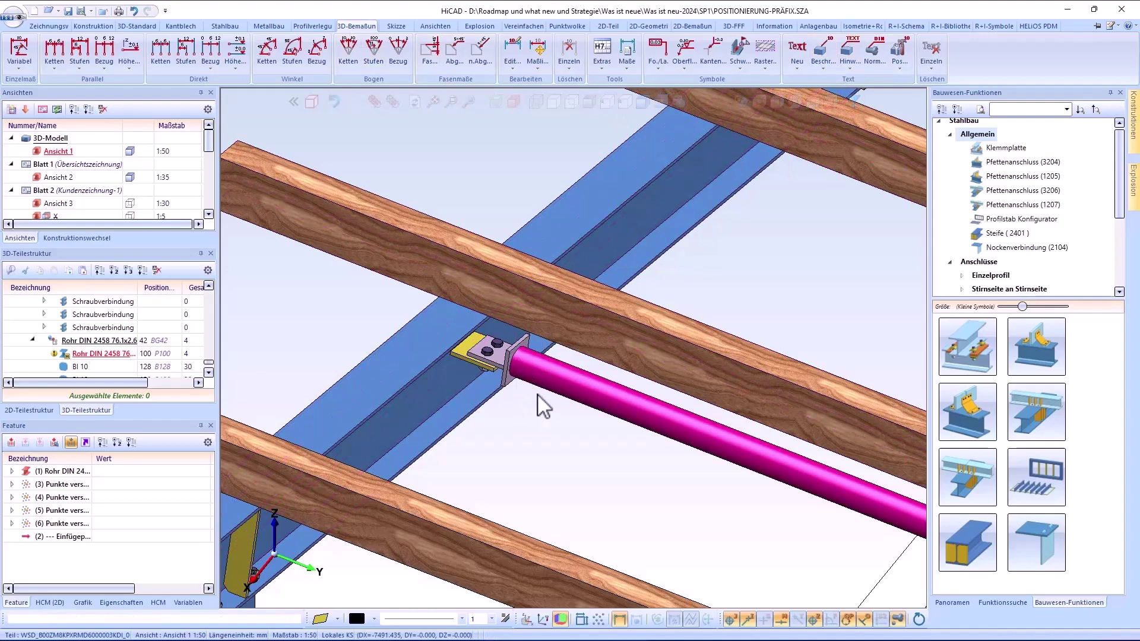
{"action": "left_click", "coordinate": [545, 518]}
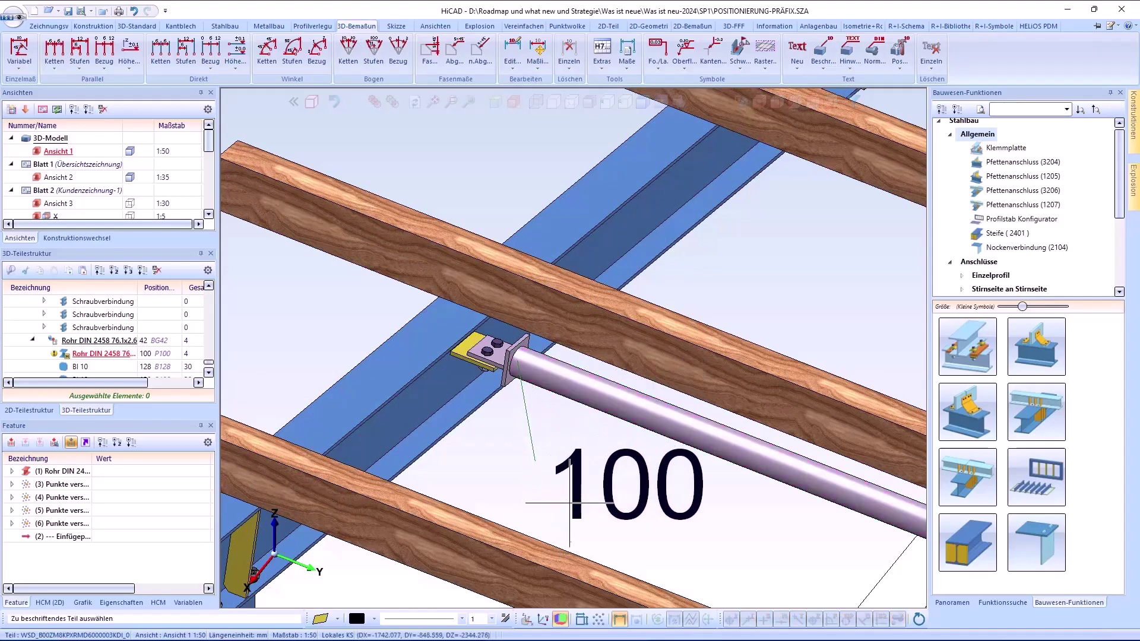
{"action": "key", "text": "Escape"}
- Switch the label's attribute to Positionstext so it reads P100, saving it as a favourite
{"action": "double_click", "coordinate": [537, 461]}
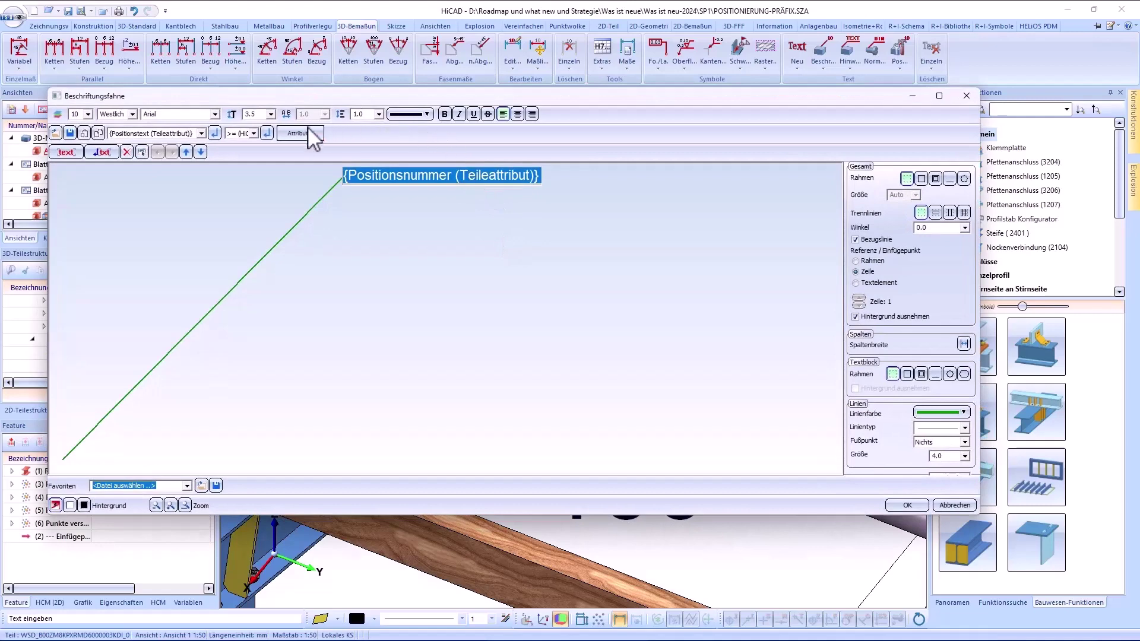
{"action": "left_click", "coordinate": [313, 140]}
{"action": "type", "text": "pos"}
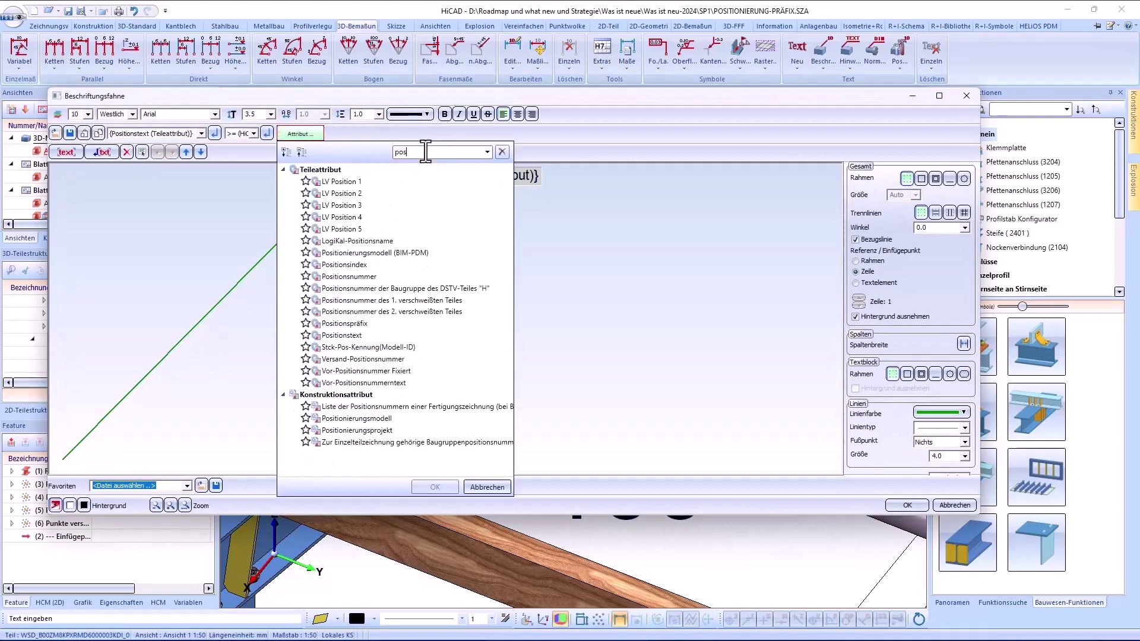
{"action": "double_click", "coordinate": [339, 336]}
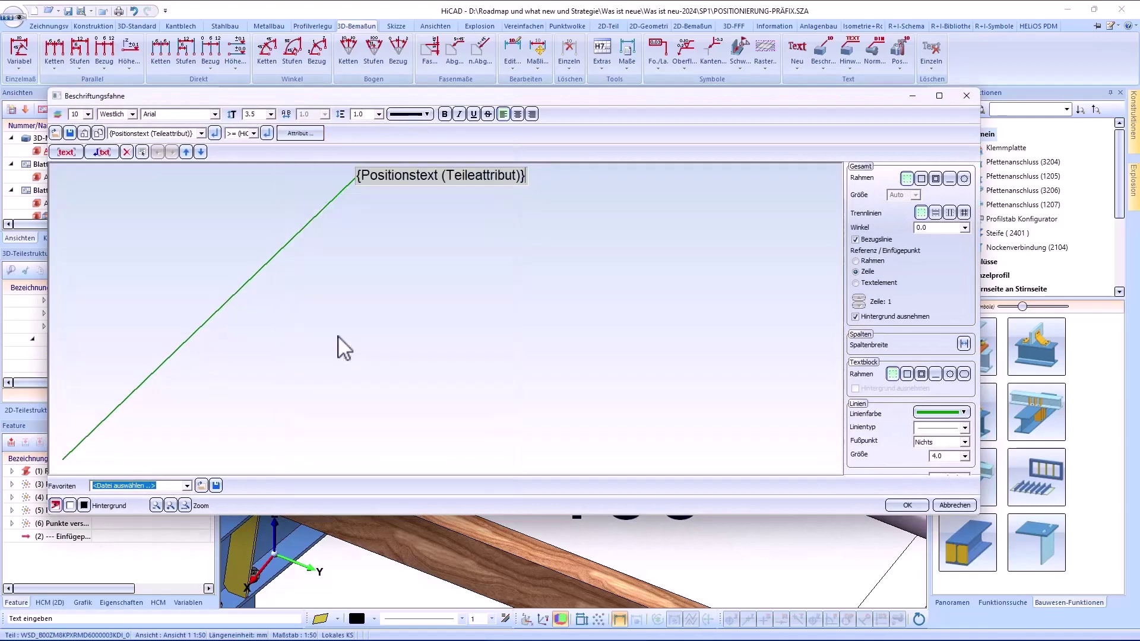
{"action": "left_click", "coordinate": [215, 486]}
{"action": "left_click", "coordinate": [703, 408]}
{"action": "left_click", "coordinate": [907, 506]}
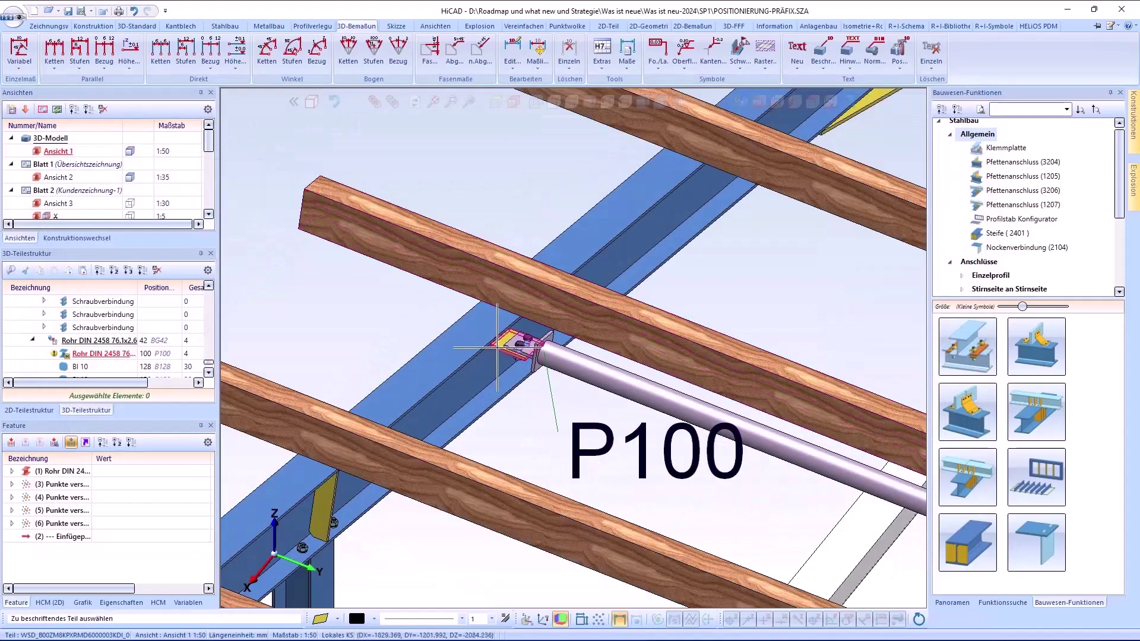
- Label the connecting plate with B100, placed above the tube
{"action": "left_click", "coordinate": [506, 350]}
{"action": "left_click", "coordinate": [506, 350]}
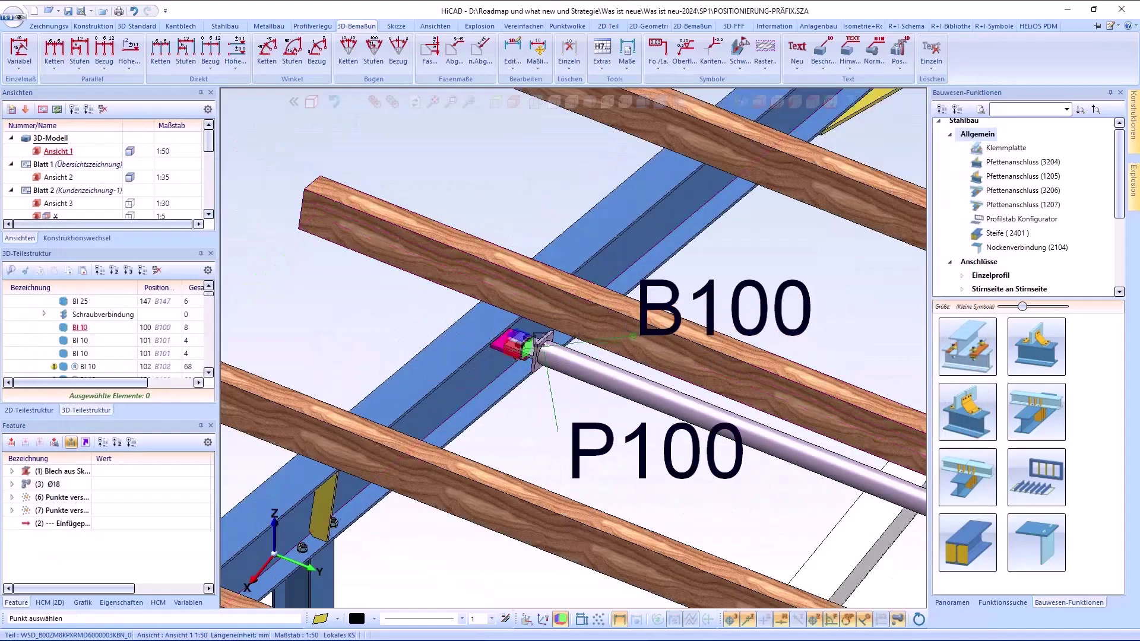
{"action": "left_click", "coordinate": [688, 300]}
- Zoom out to show the whole steel hall
{"action": "scroll", "coordinate": [467, 280], "scroll_direction": "down", "scroll_amount": 2}
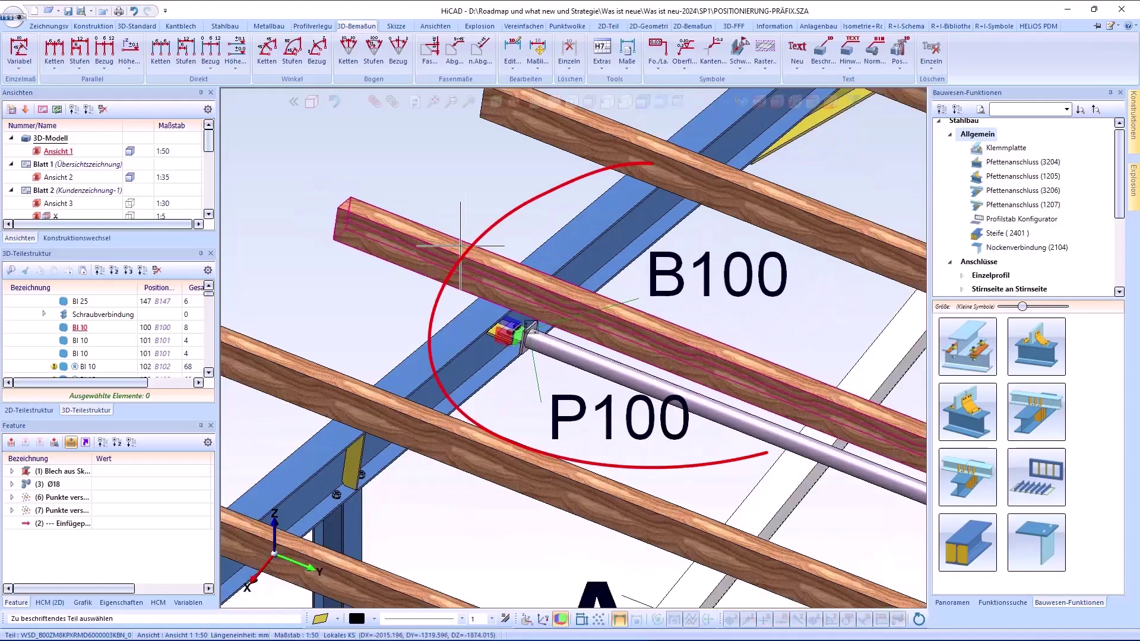
{"action": "scroll", "coordinate": [460, 223], "scroll_direction": "down", "scroll_amount": 1}
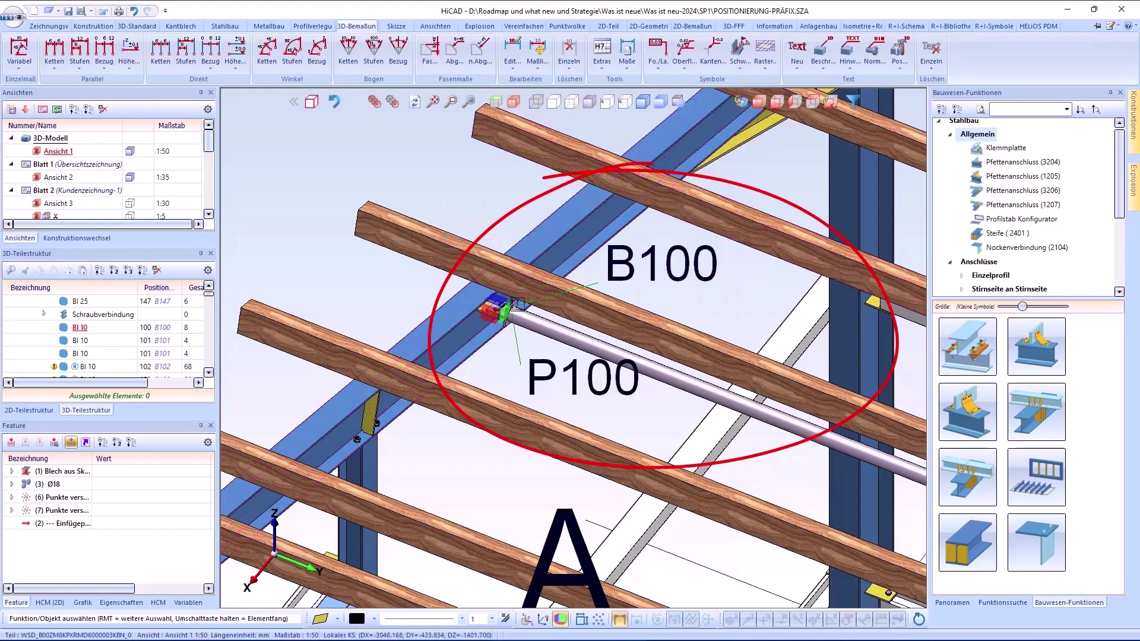
{"action": "left_click", "coordinate": [760, 103]}
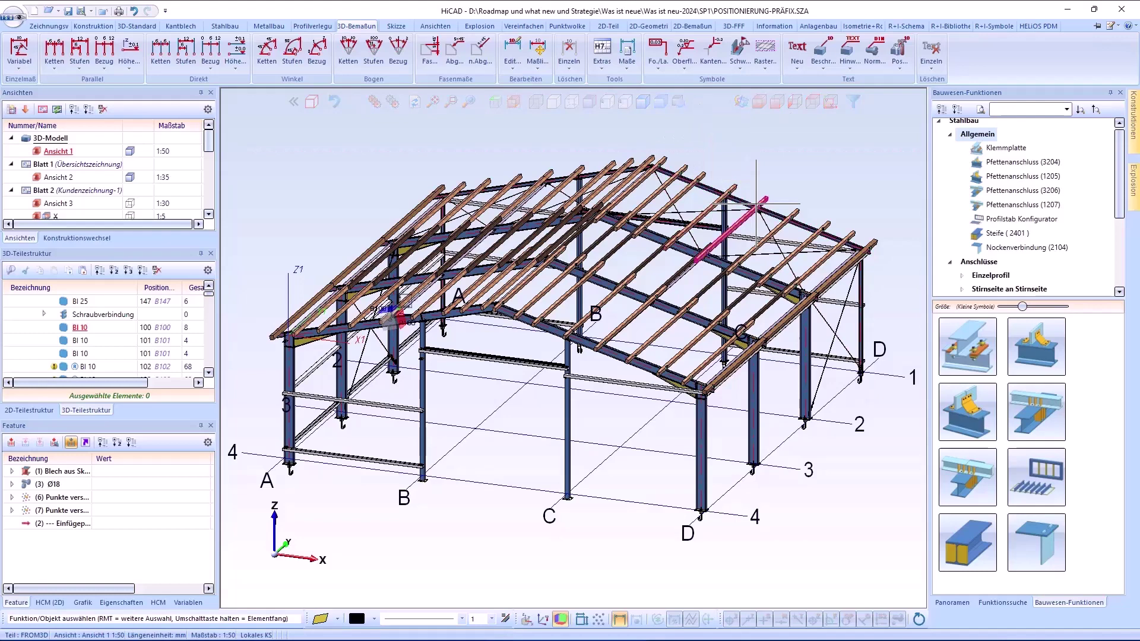
- Generate the Stückliste, sort the Mengenliste by item number, and export it to Excel
{"action": "left_click", "coordinate": [99, 27]}
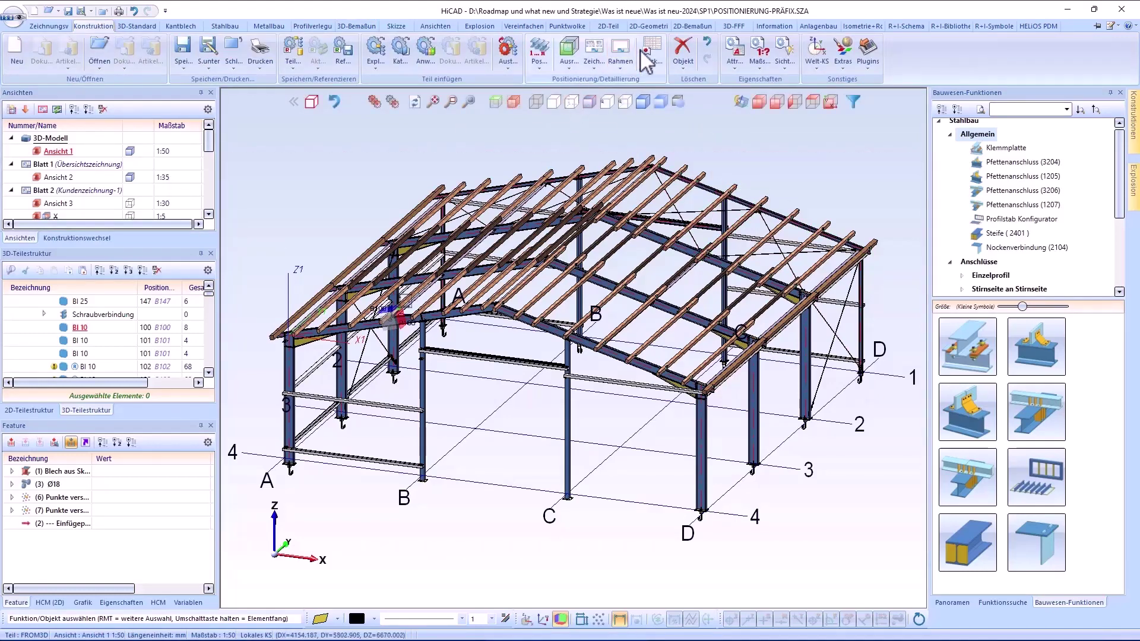
{"action": "left_click", "coordinate": [659, 46]}
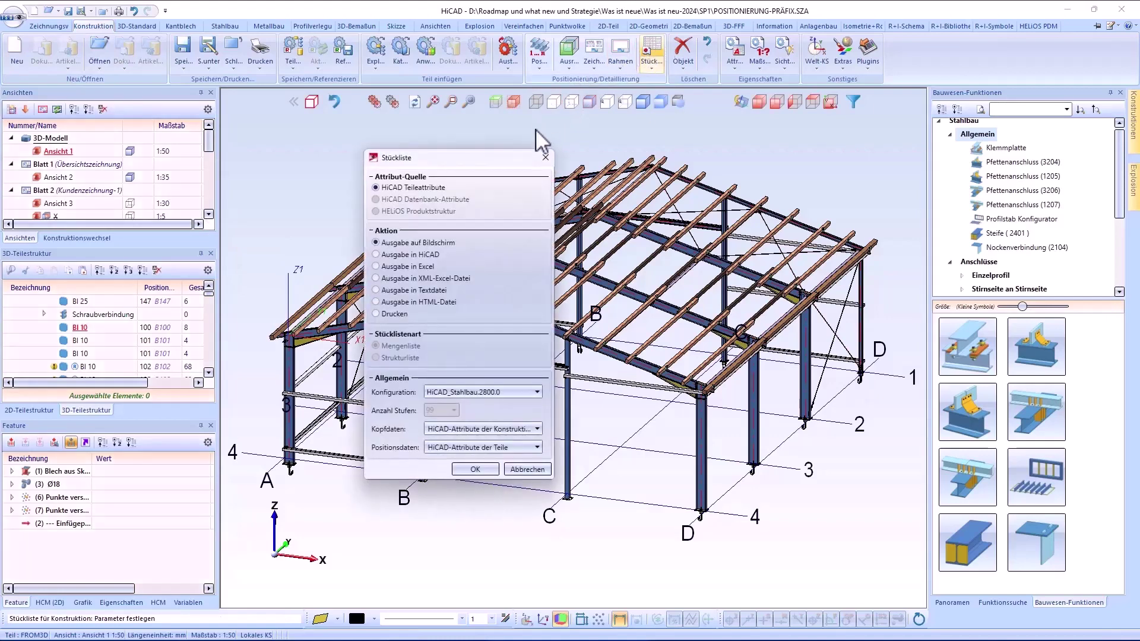
{"action": "left_click", "coordinate": [469, 469]}
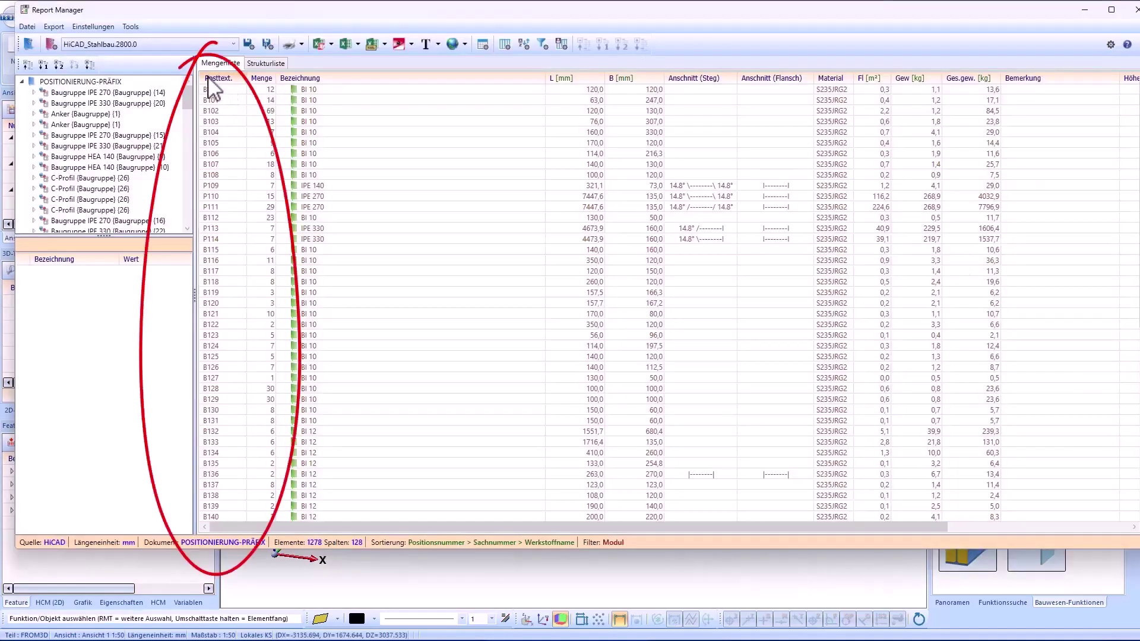
{"action": "left_click", "coordinate": [505, 45]}
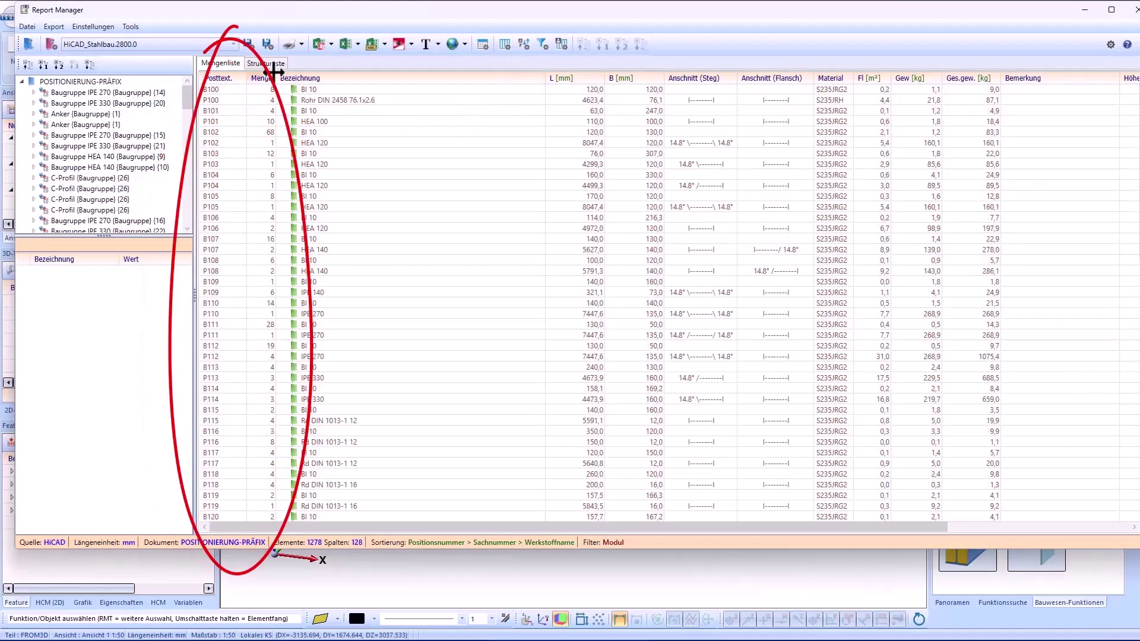
{"action": "left_click", "coordinate": [320, 42]}
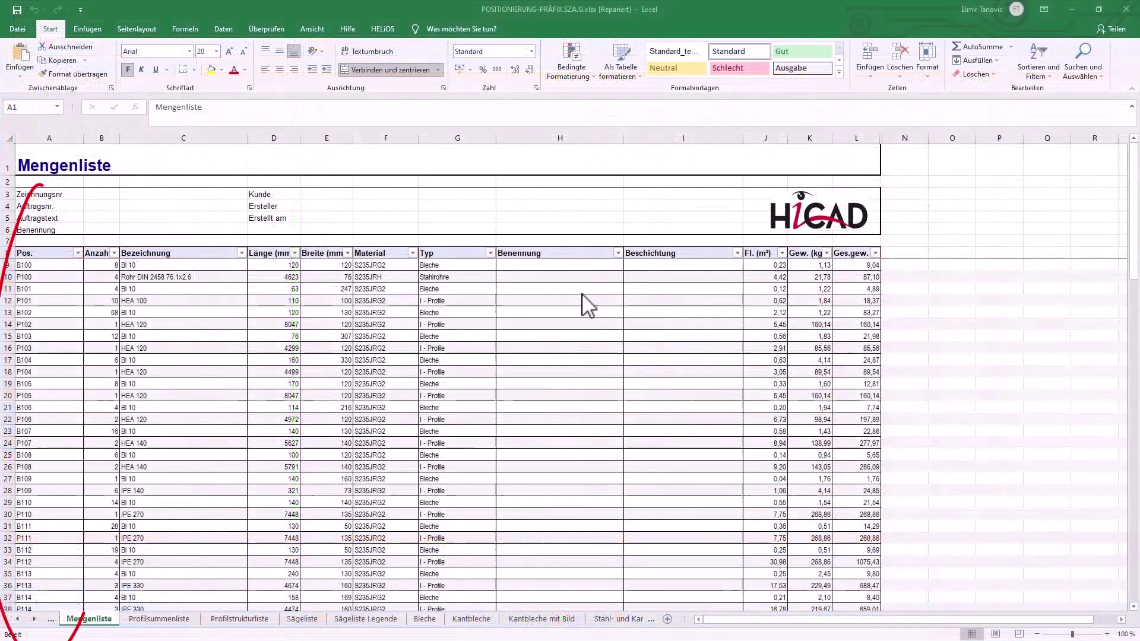
- Scroll the Excel Mengenliste to check the B and P position numbers, e.g. P112 and B113
{"action": "scroll", "coordinate": [678, 304], "scroll_direction": "down", "scroll_amount": 1}
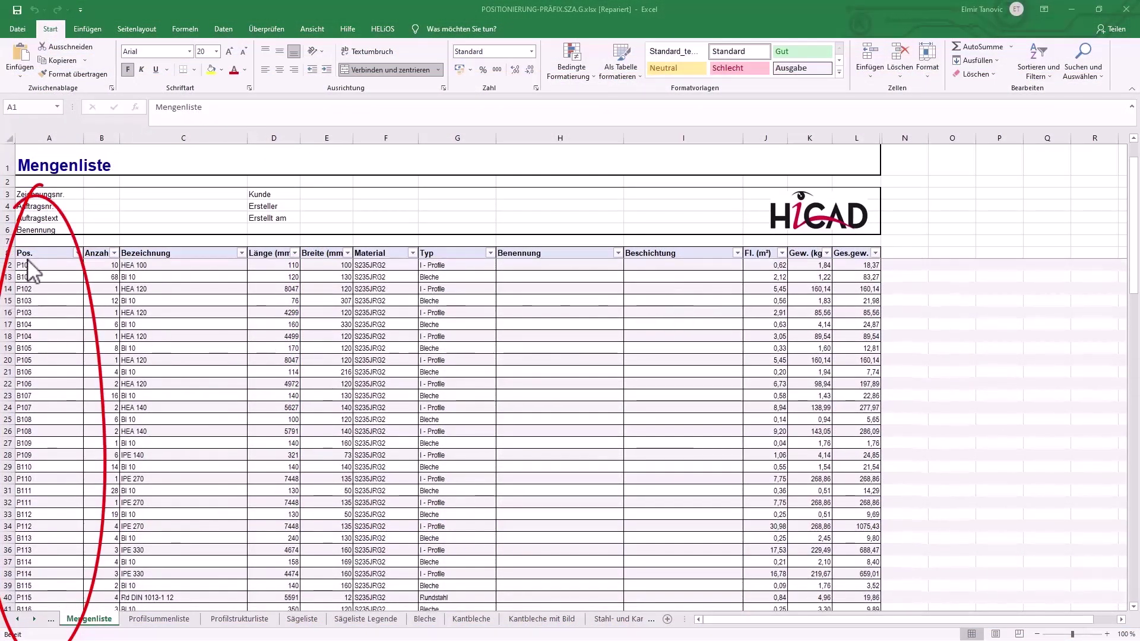